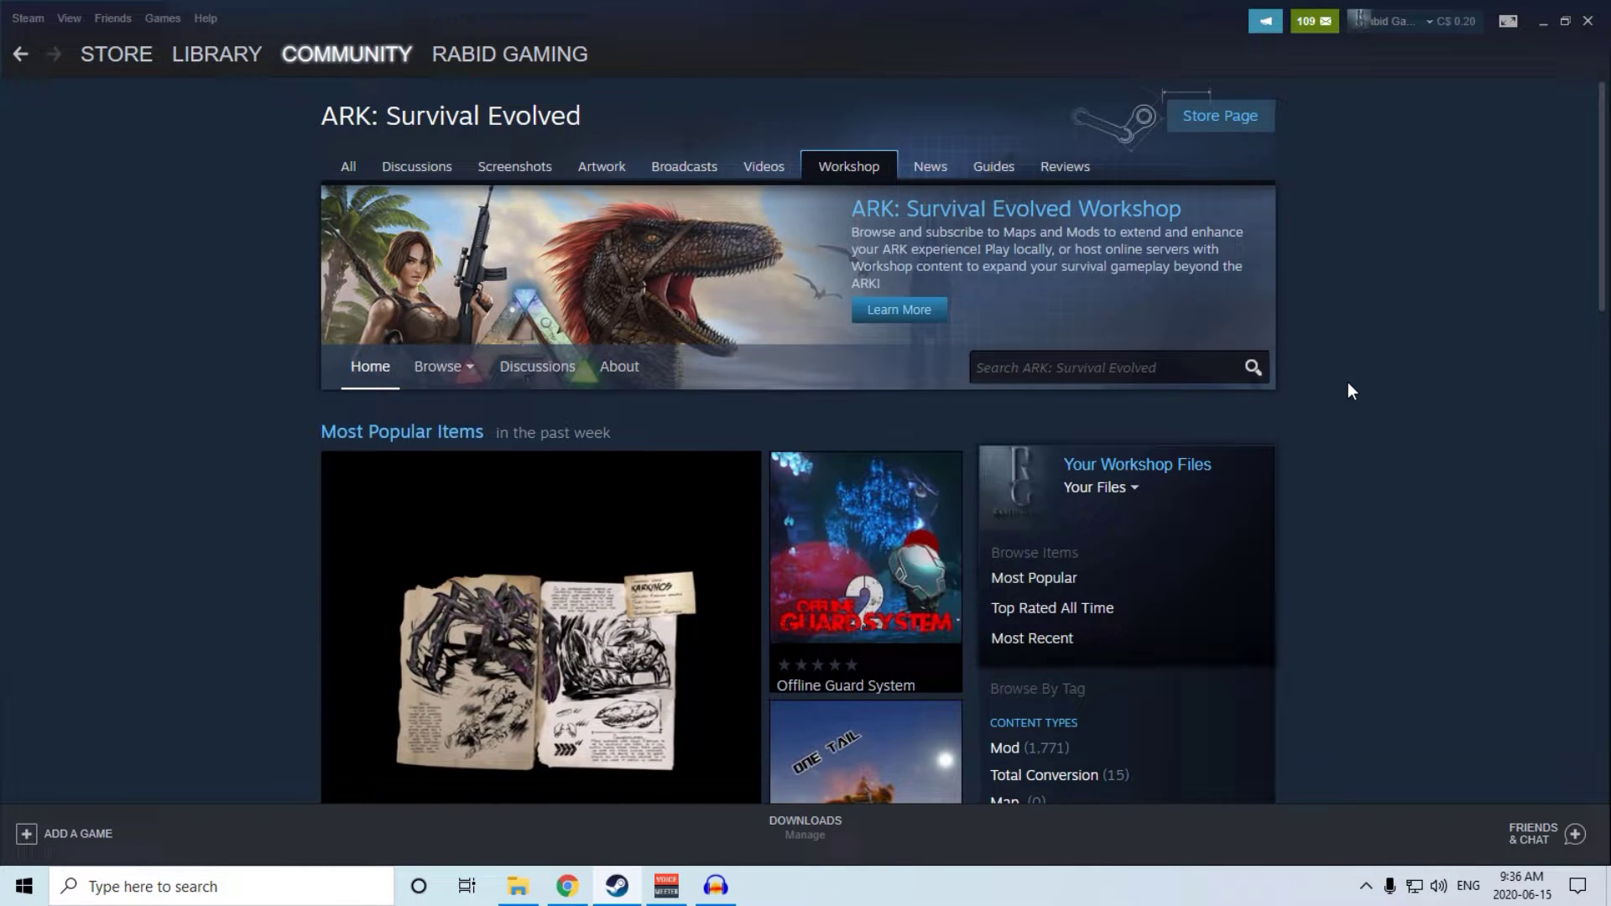
# - Scroll through the ARK Workshop home page's Most Popular Items to find Premade Structures
pyautogui.scroll(-3, 1374, 420)
pyautogui.scroll(-5, 1374, 424)
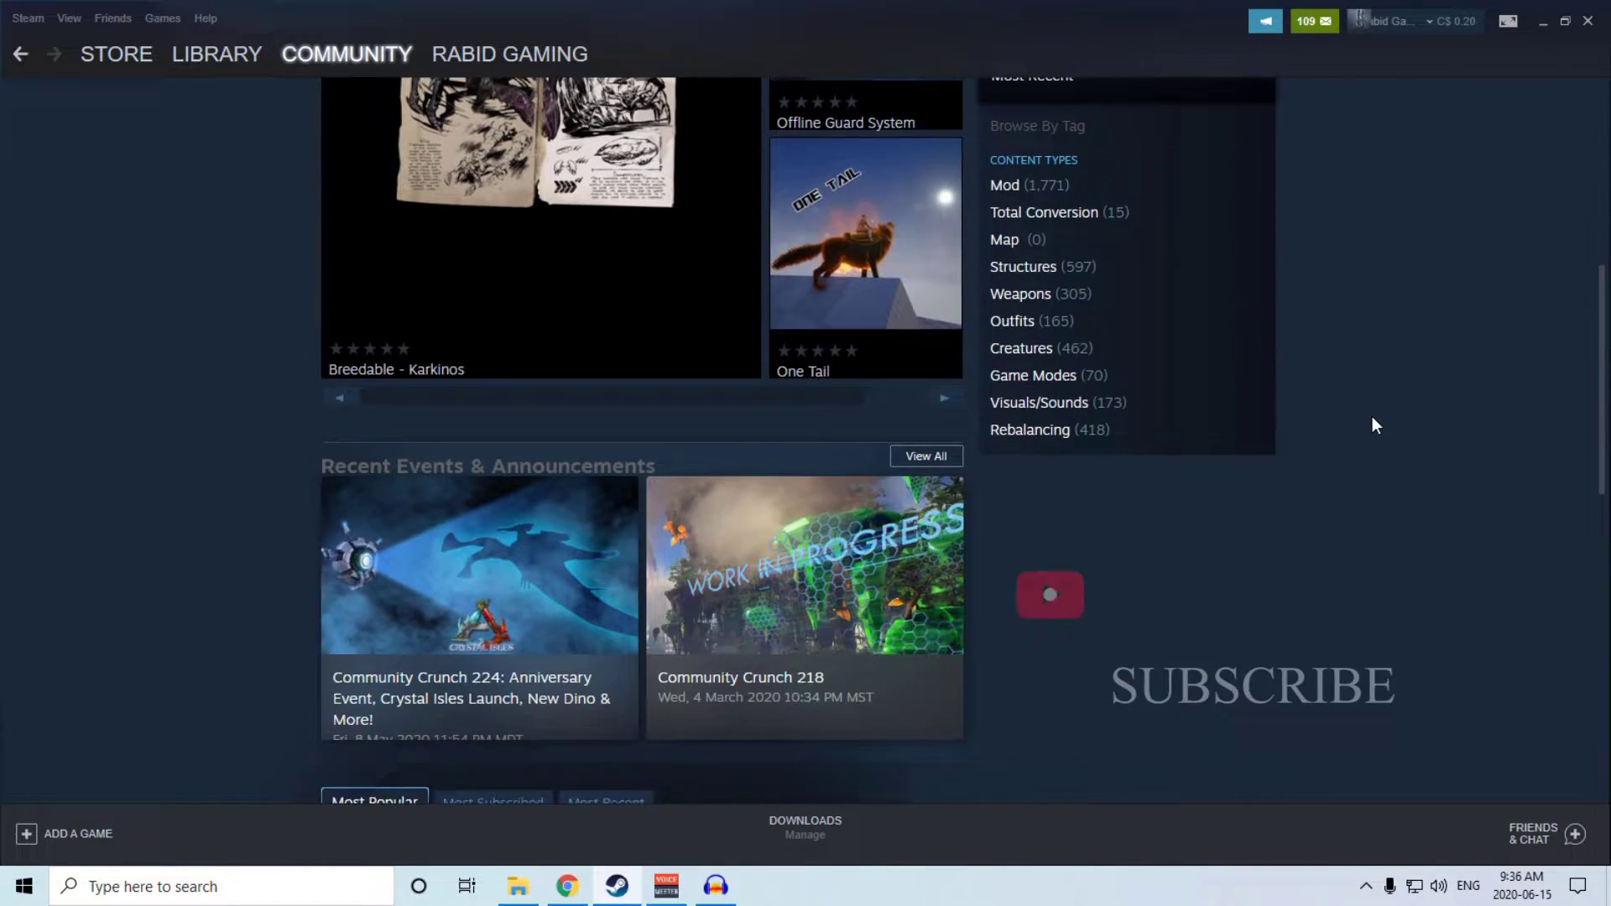
pyautogui.scroll(-4, 1373, 424)
pyautogui.scroll(4, 1374, 428)
pyautogui.scroll(5, 1372, 428)
pyautogui.scroll(3, 1371, 429)
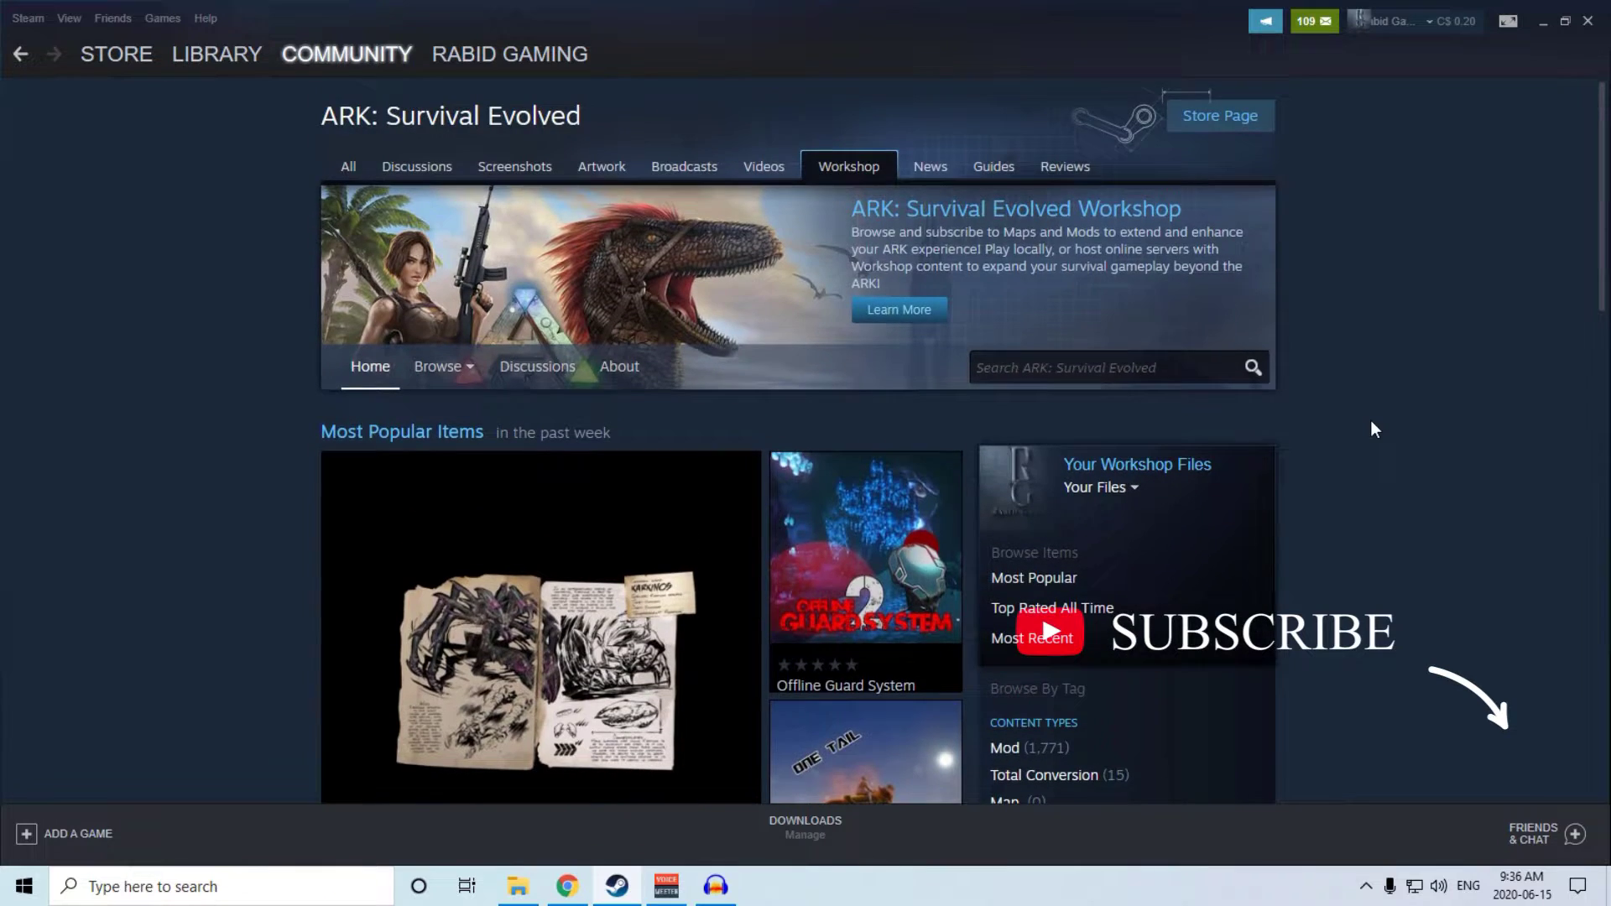
pyautogui.scroll(-3, 1372, 428)
pyautogui.scroll(-2, 1372, 431)
pyautogui.scroll(2, 1372, 431)
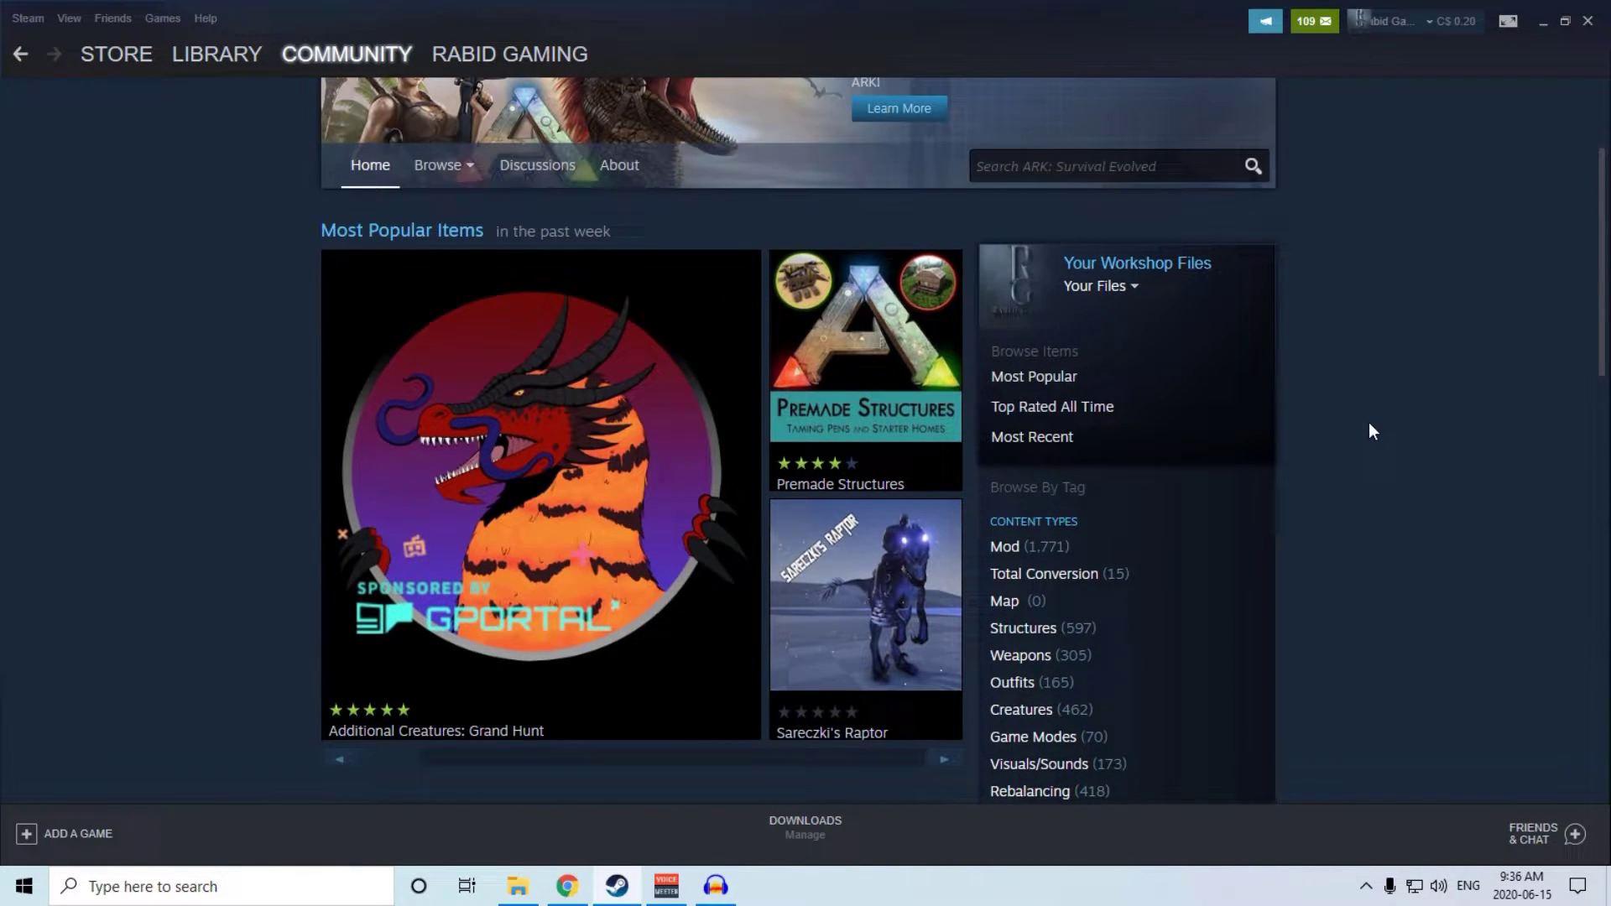
pyautogui.scroll(1, 1372, 431)
pyautogui.scroll(2, 1372, 430)
pyautogui.scroll(-2, 1373, 431)
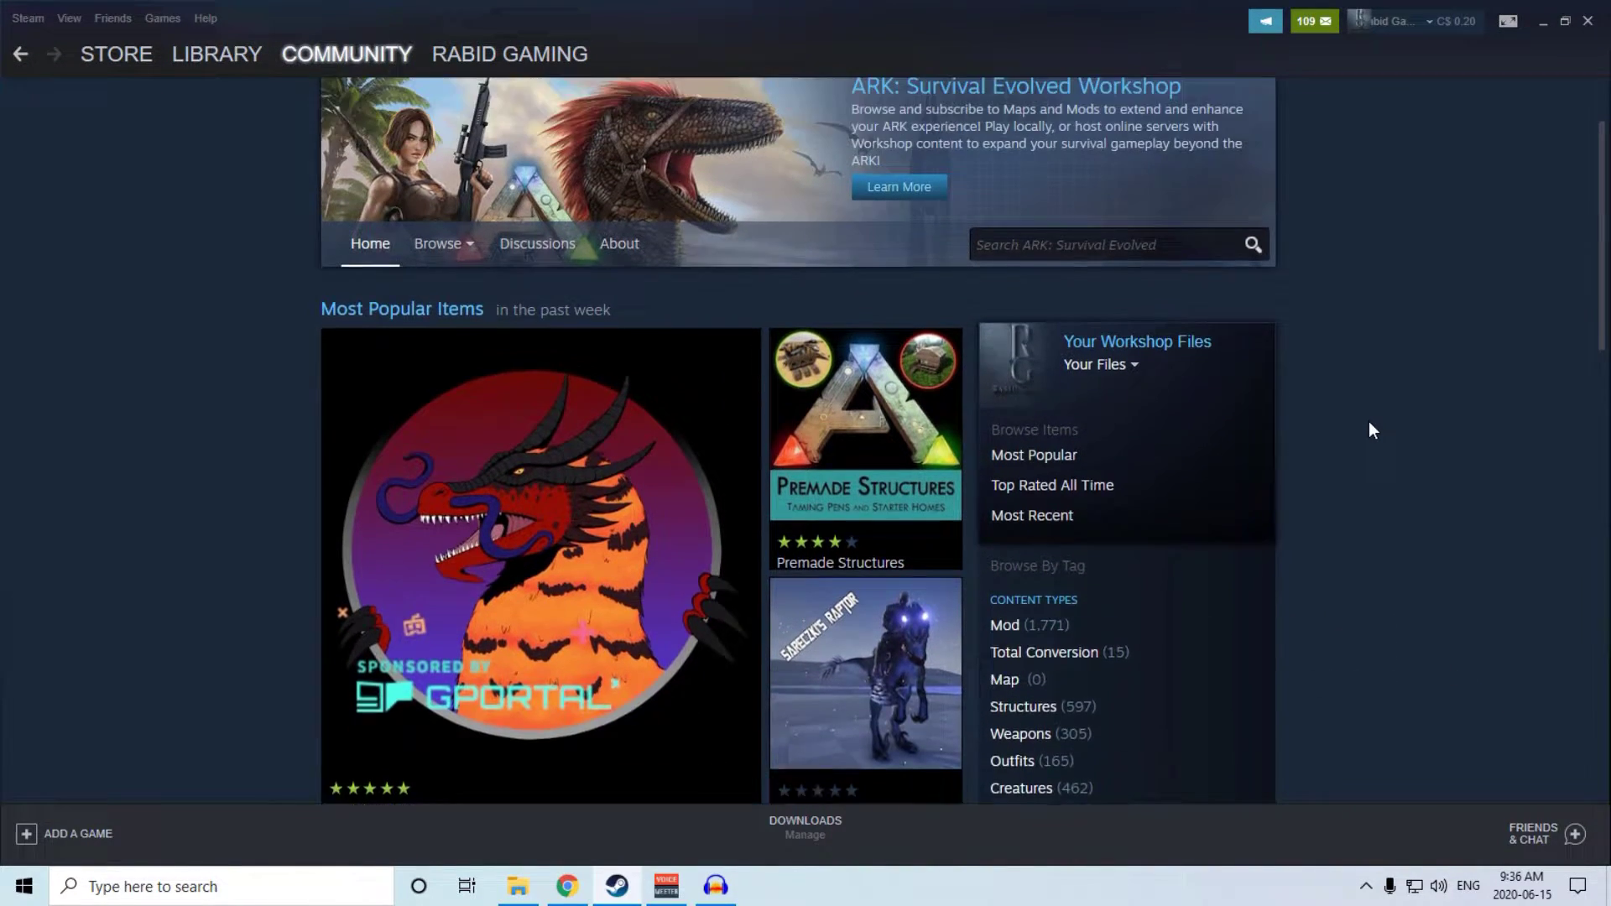
pyautogui.scroll(2, 1373, 430)
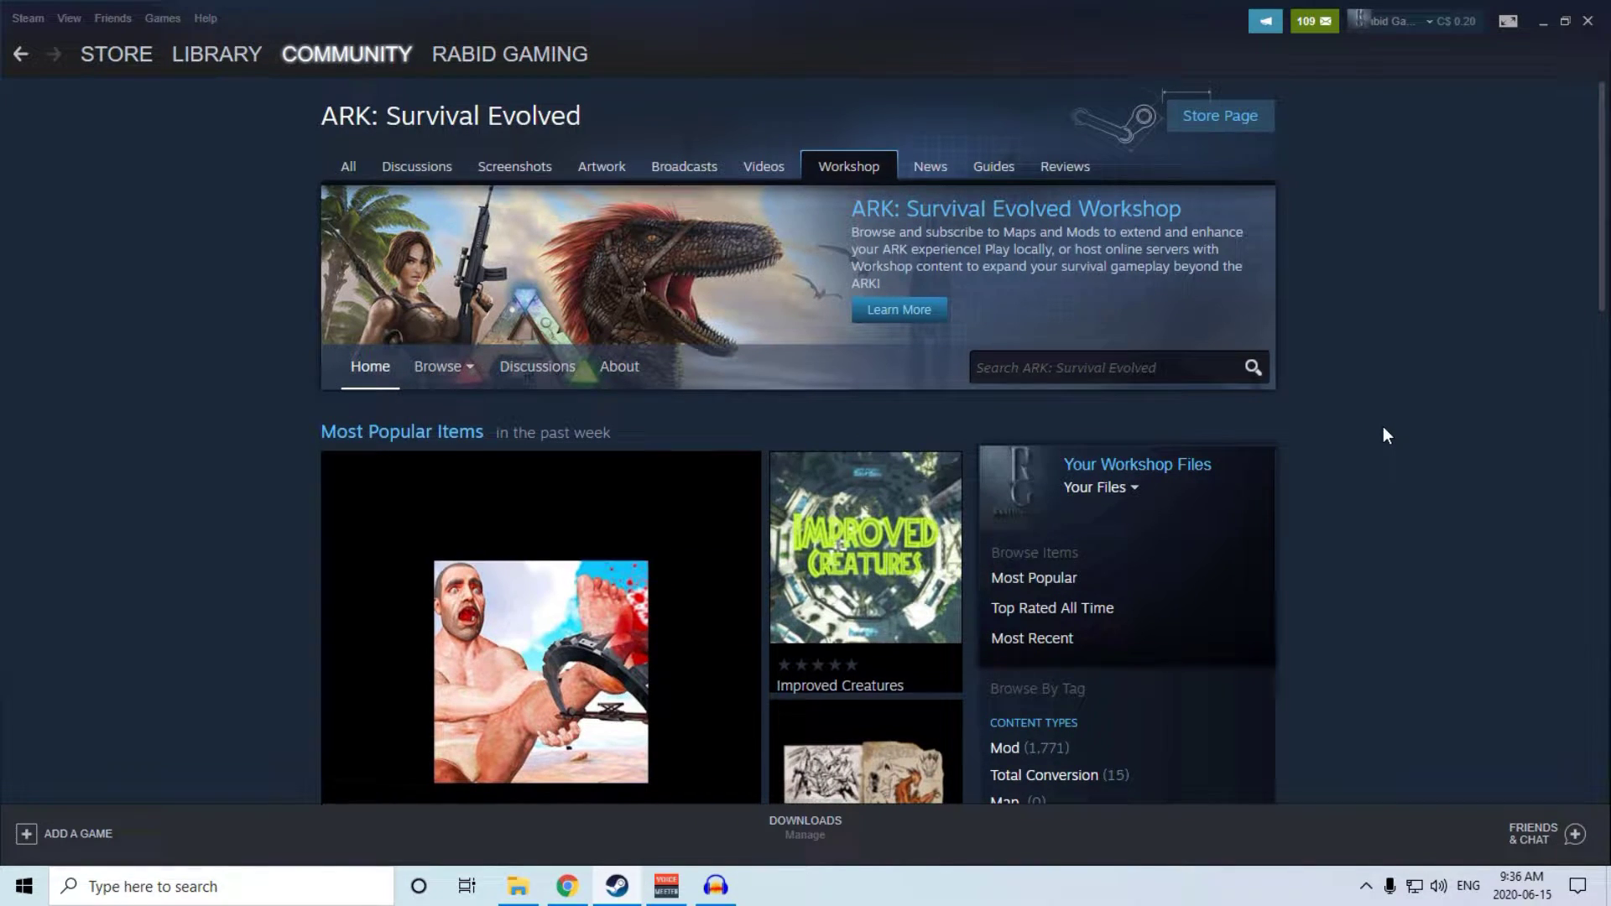
pyautogui.scroll(-2, 1383, 428)
pyautogui.scroll(-2, 1384, 428)
pyautogui.scroll(1, 1384, 428)
pyautogui.scroll(3, 1384, 428)
pyautogui.scroll(-3, 1385, 432)
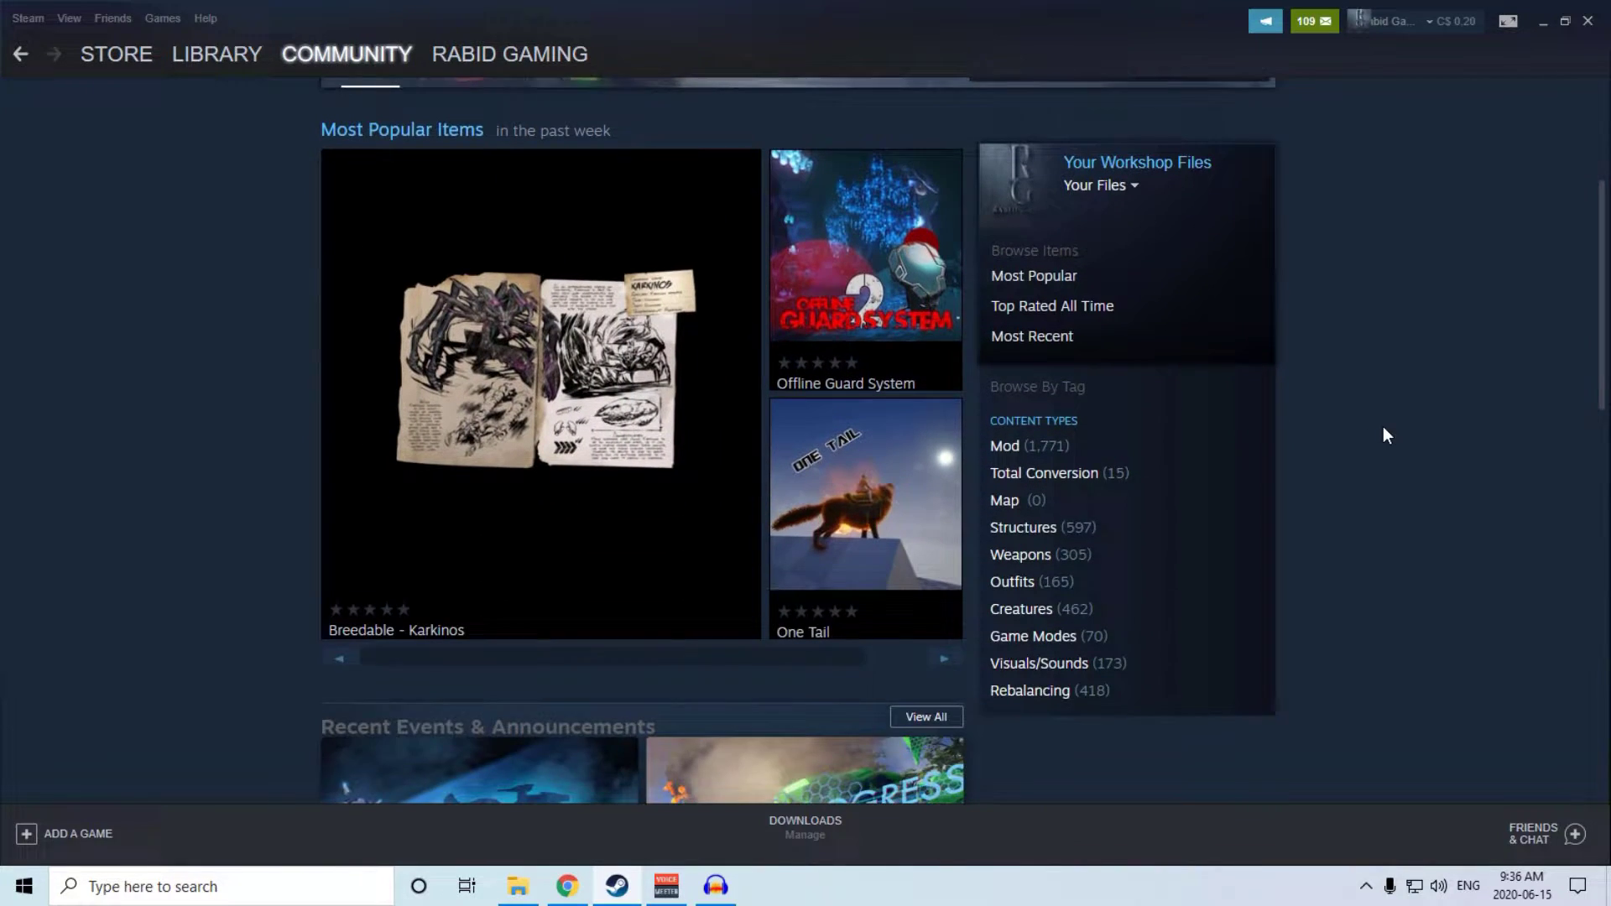
pyautogui.scroll(3, 1386, 434)
pyautogui.scroll(-3, 1387, 435)
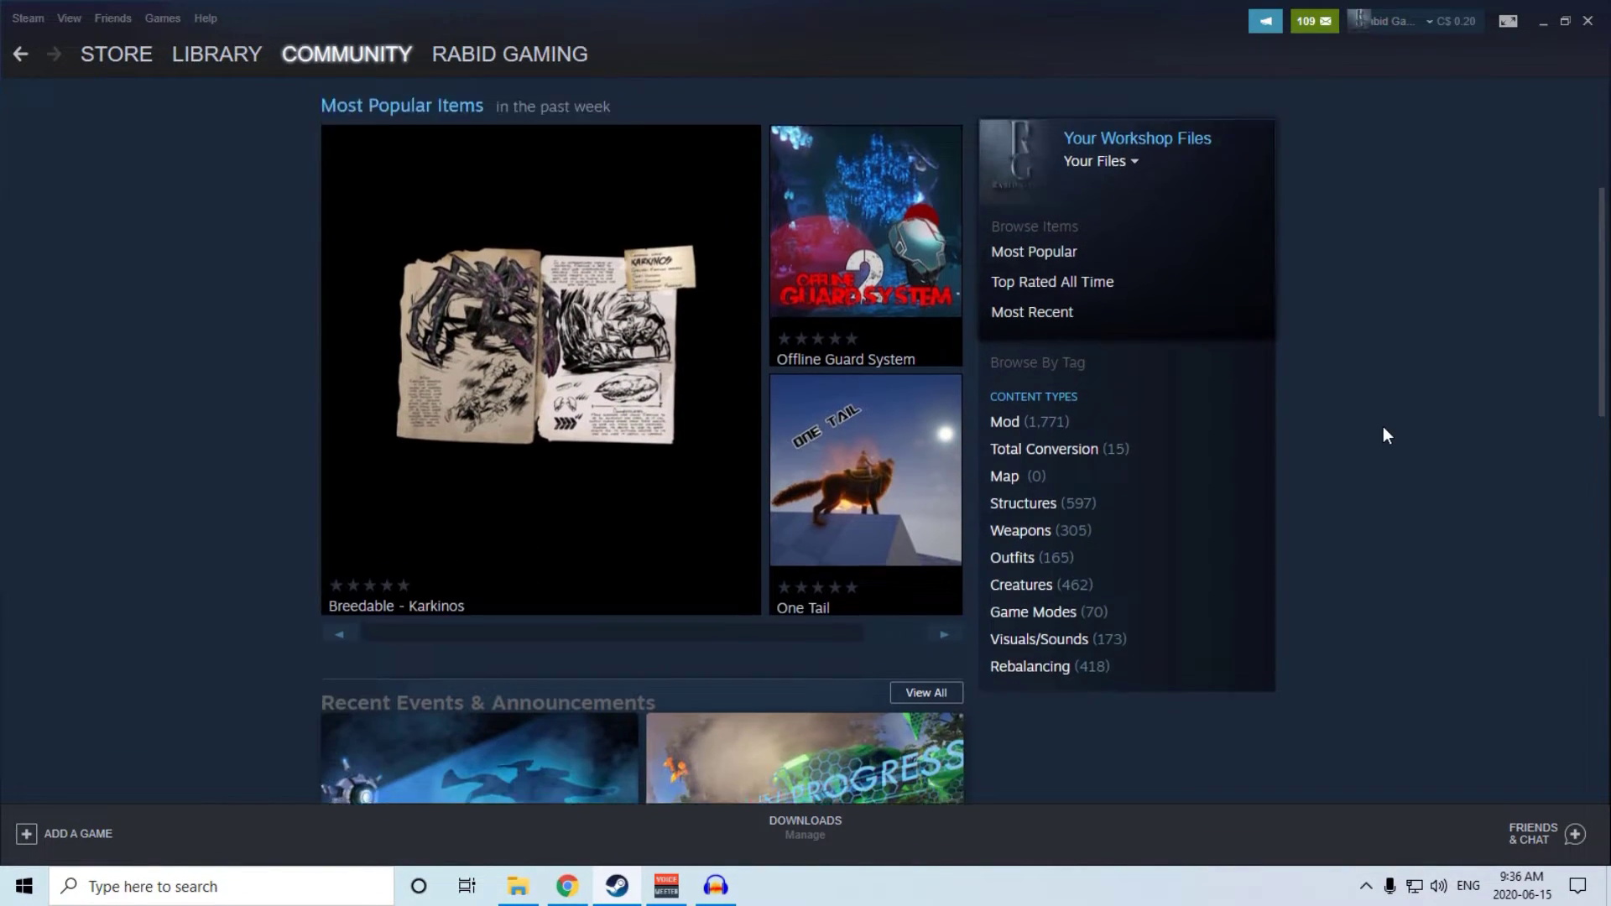
pyautogui.scroll(-2, 1385, 434)
pyautogui.scroll(3, 1385, 434)
pyautogui.scroll(1, 1384, 434)
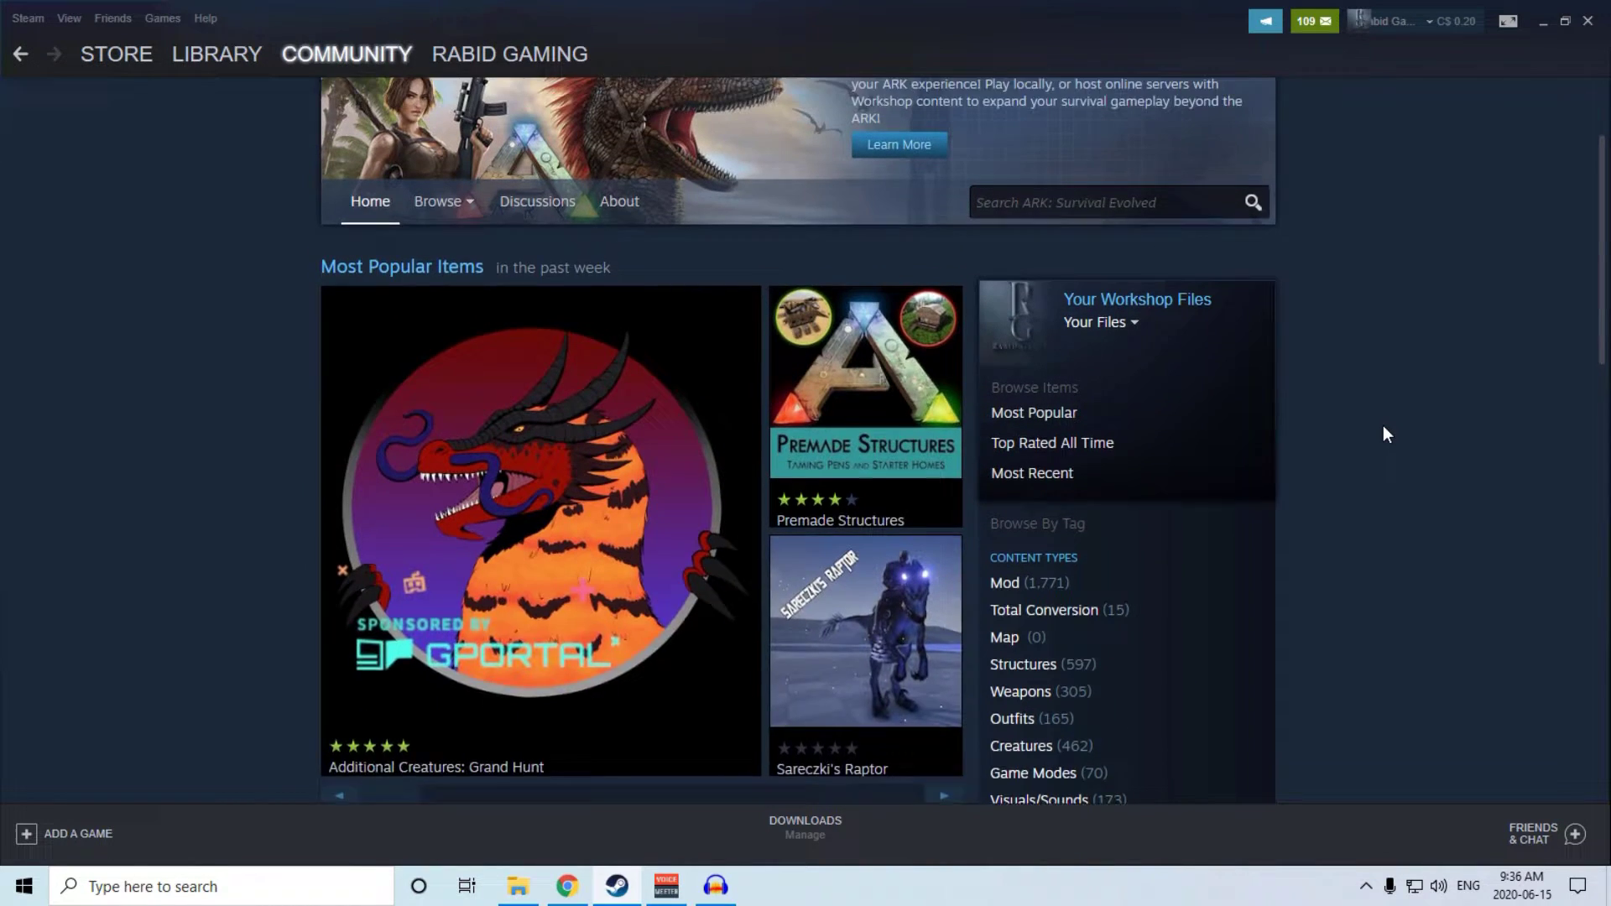
pyautogui.scroll(2, 1385, 434)
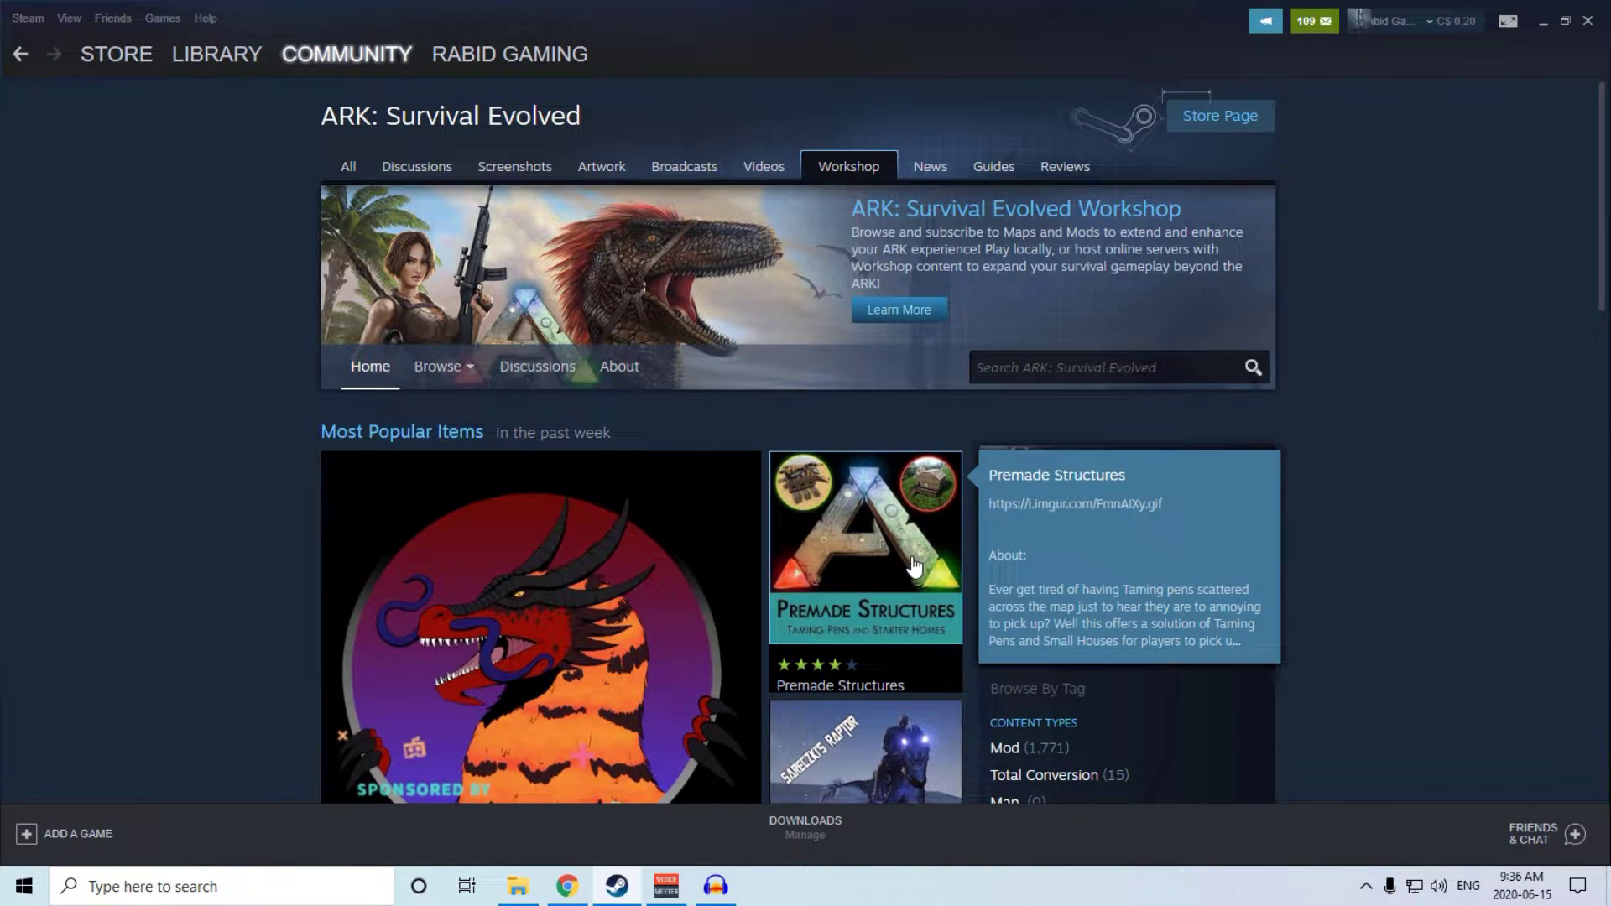
pyautogui.click(871, 545)
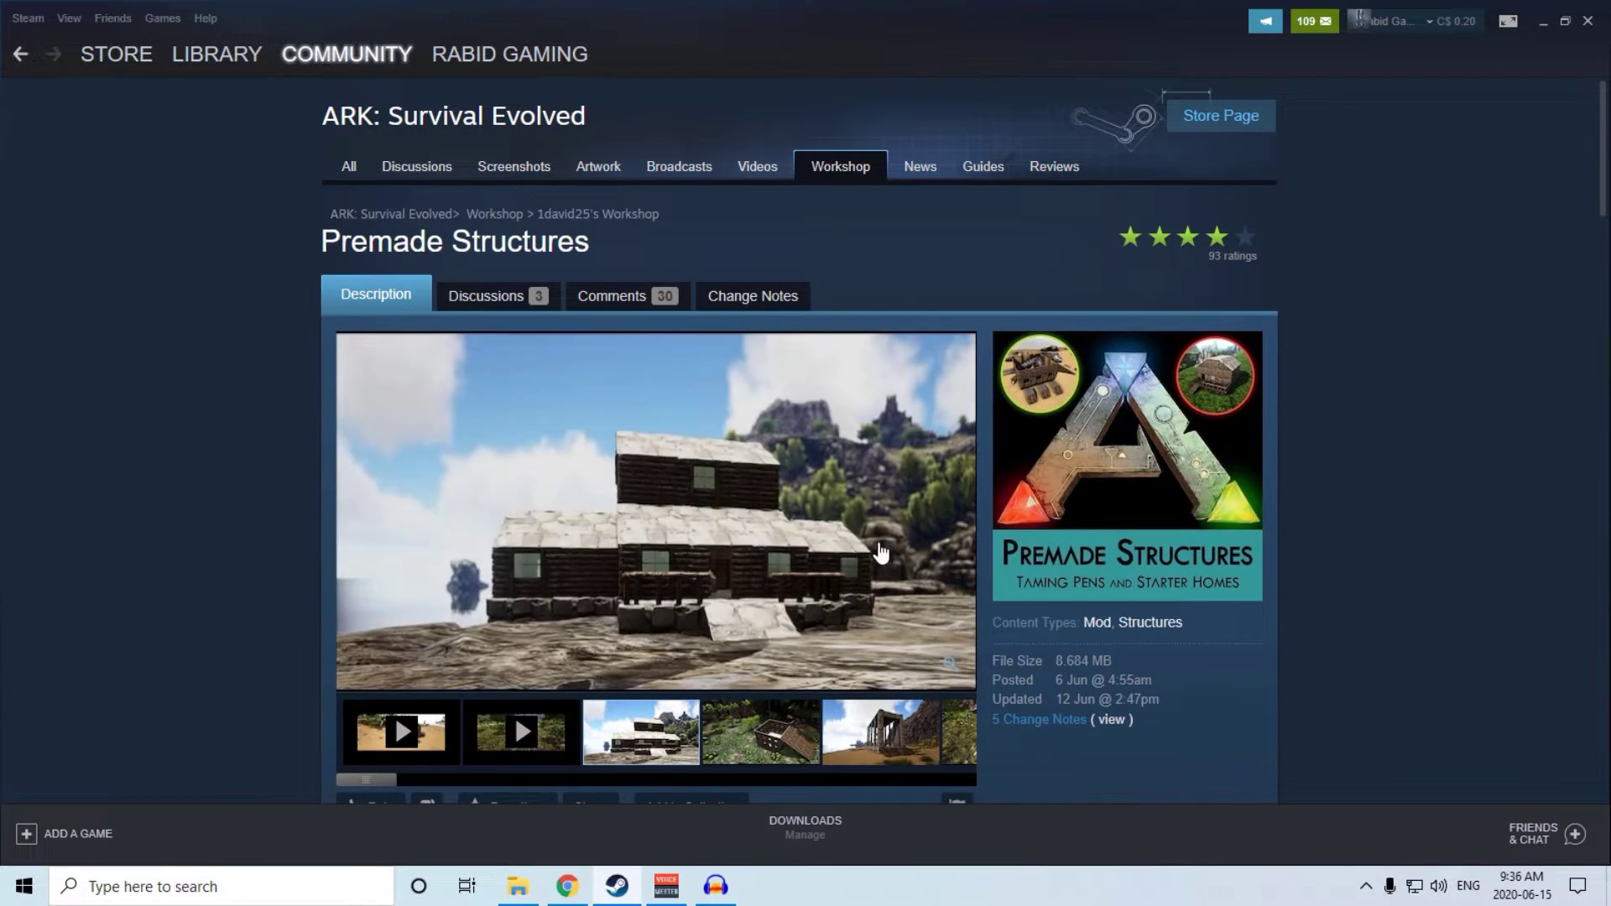
pyautogui.scroll(-2, 1318, 560)
pyautogui.scroll(2, 1347, 555)
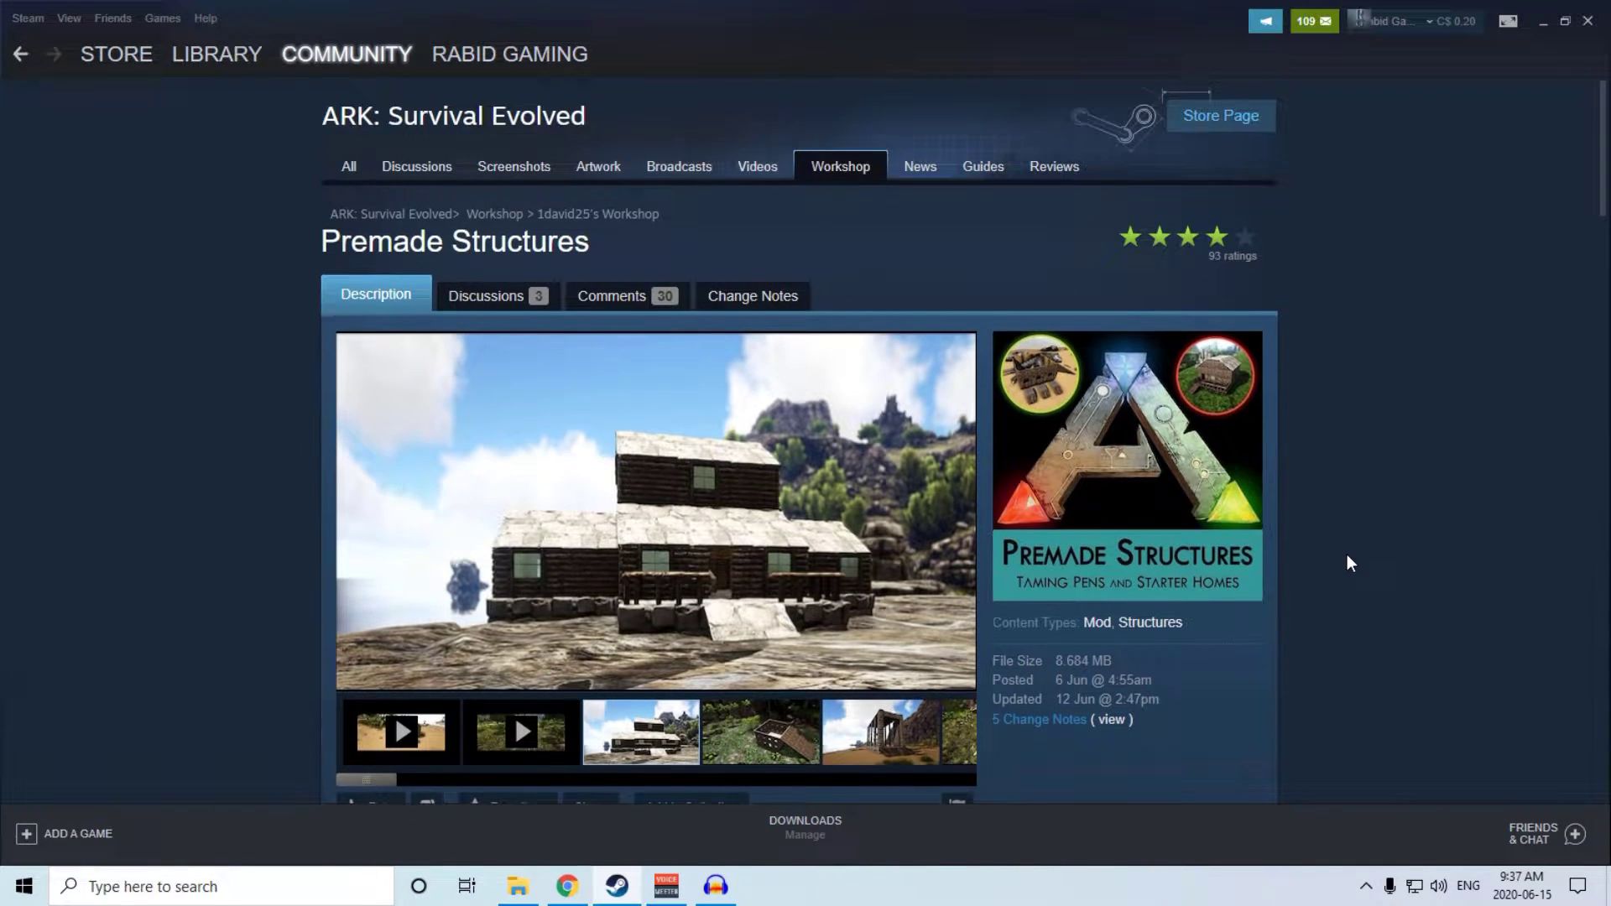
pyautogui.scroll(-1, 1347, 554)
pyautogui.scroll(-1, 1347, 554)
pyautogui.scroll(2, 1347, 545)
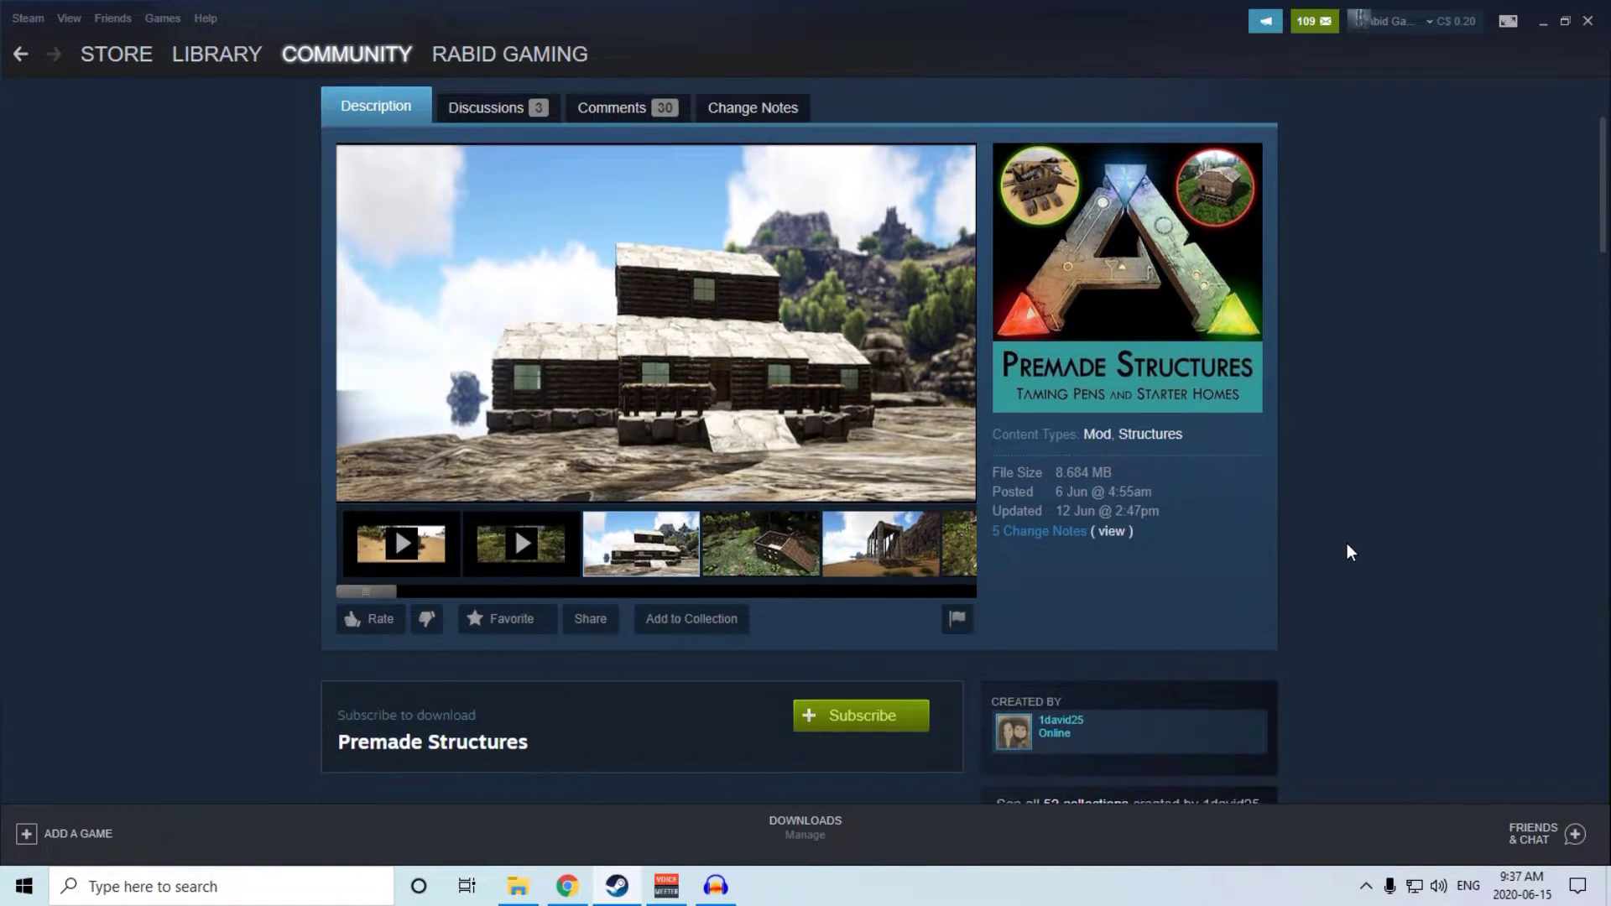
pyautogui.scroll(-4, 1259, 558)
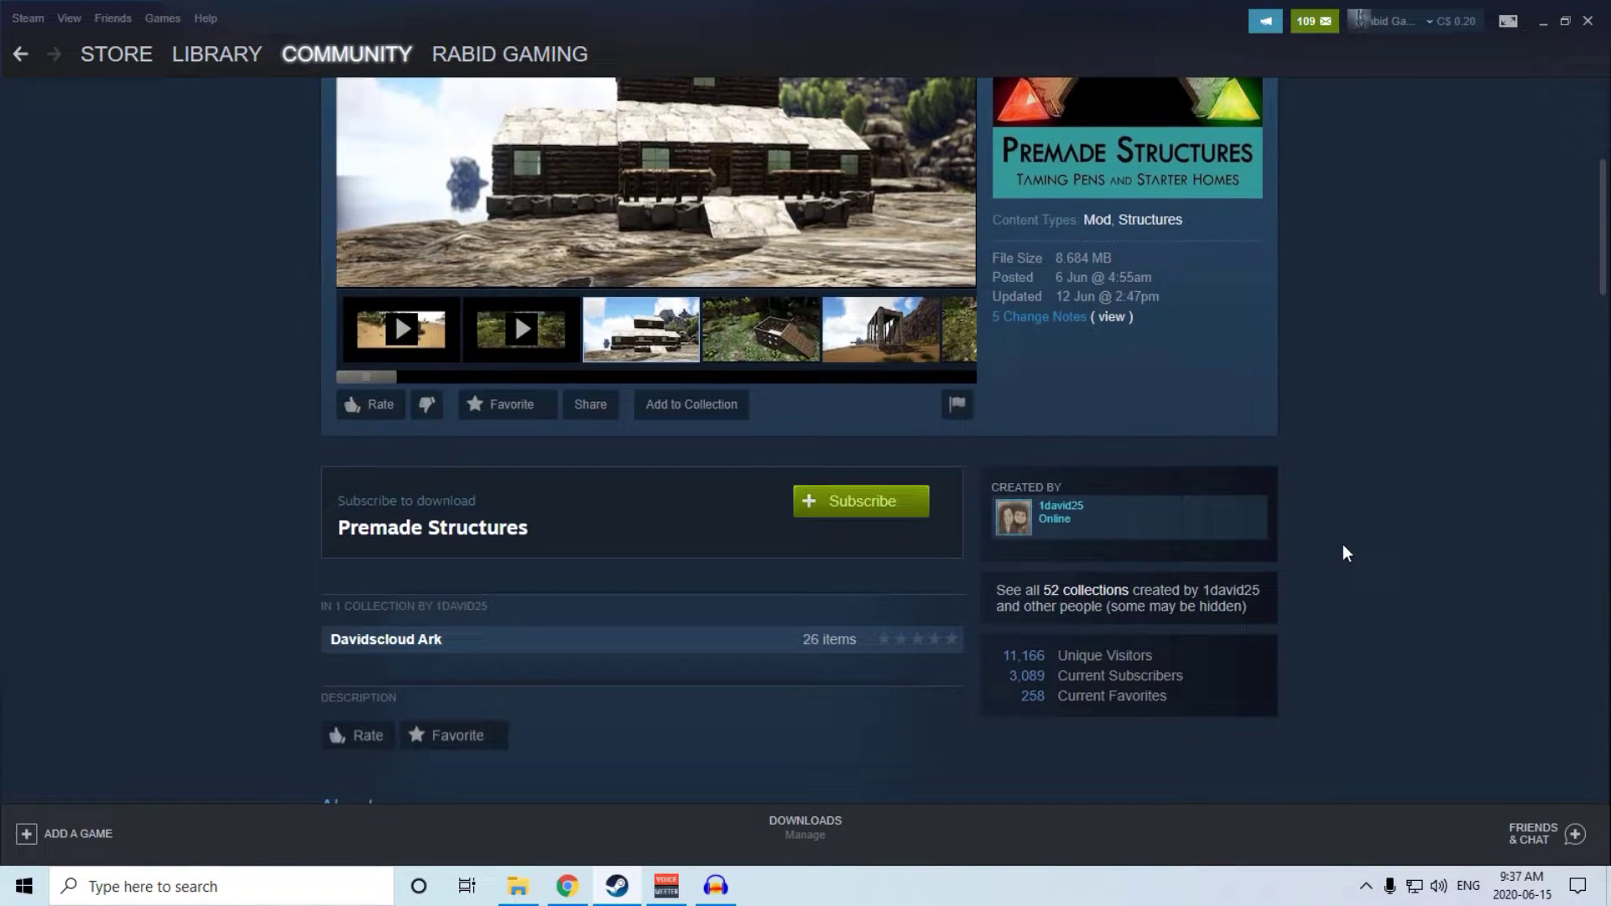
pyautogui.scroll(2, 1380, 537)
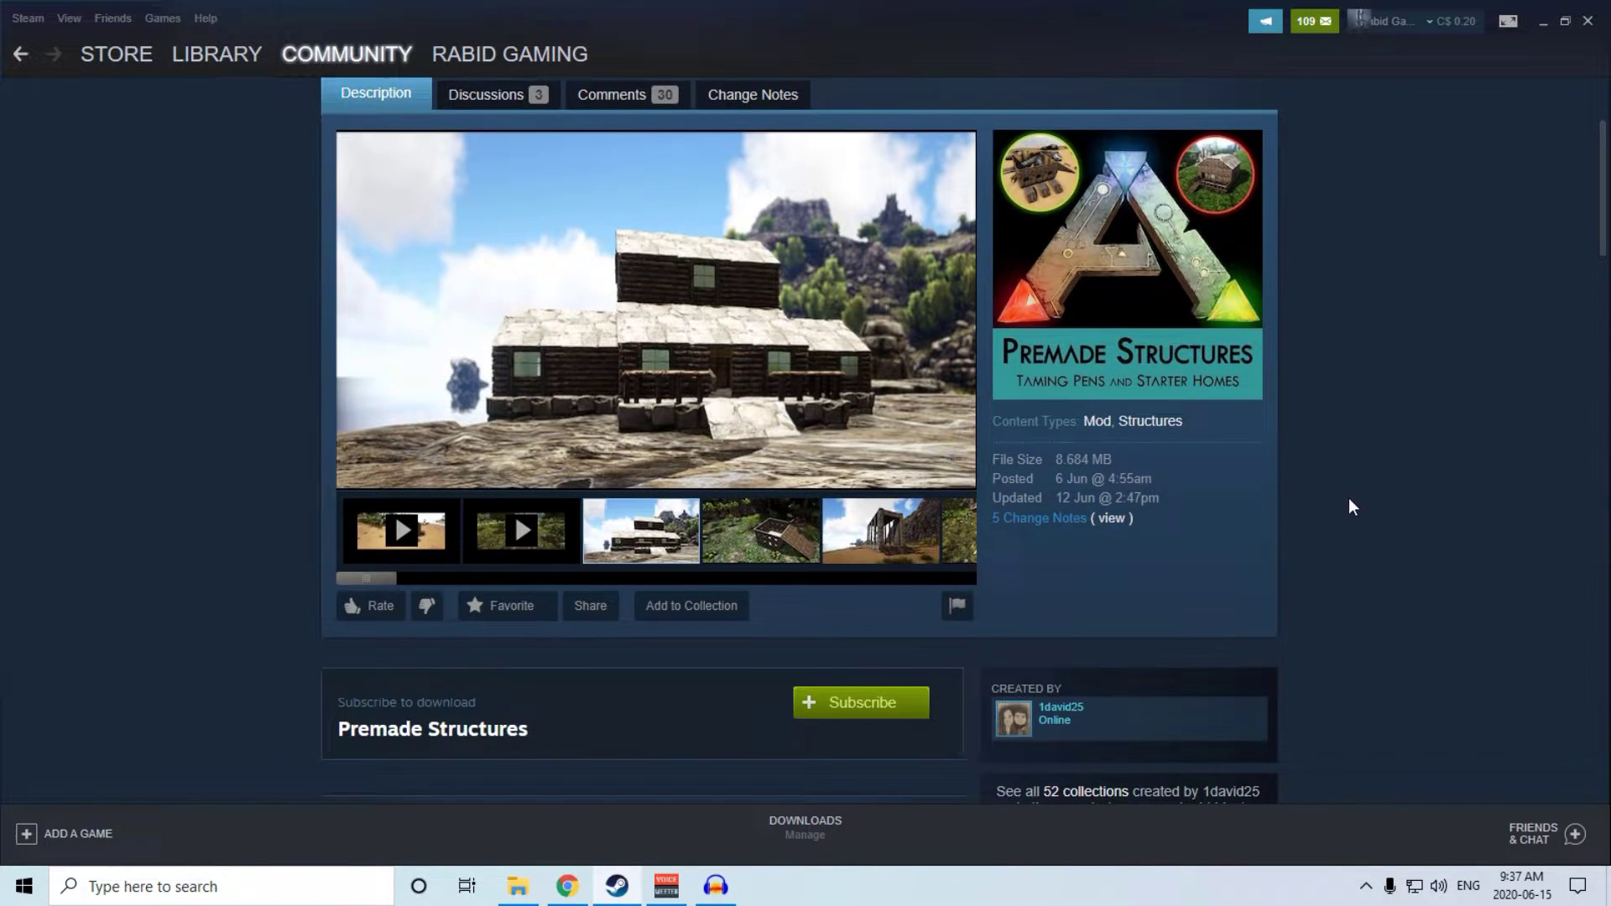
pyautogui.scroll(-1, 1351, 504)
pyautogui.scroll(-3, 395, 601)
pyautogui.scroll(-2, 353, 336)
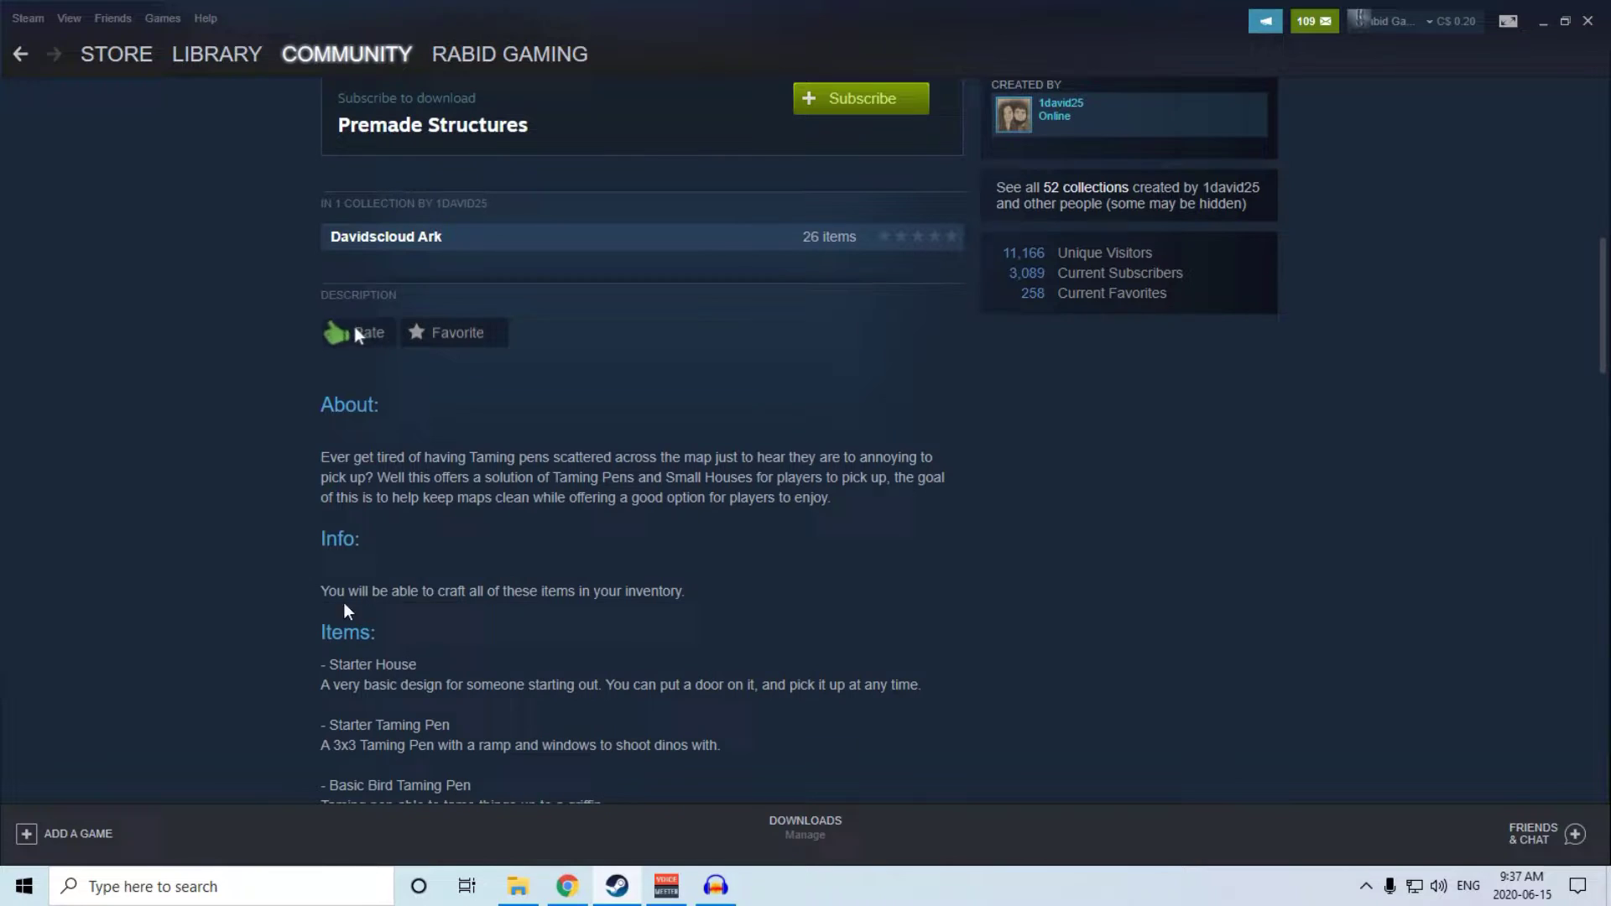
pyautogui.click(445, 333)
pyautogui.scroll(1, 244, 532)
pyautogui.scroll(3, 241, 528)
pyautogui.scroll(1, 242, 534)
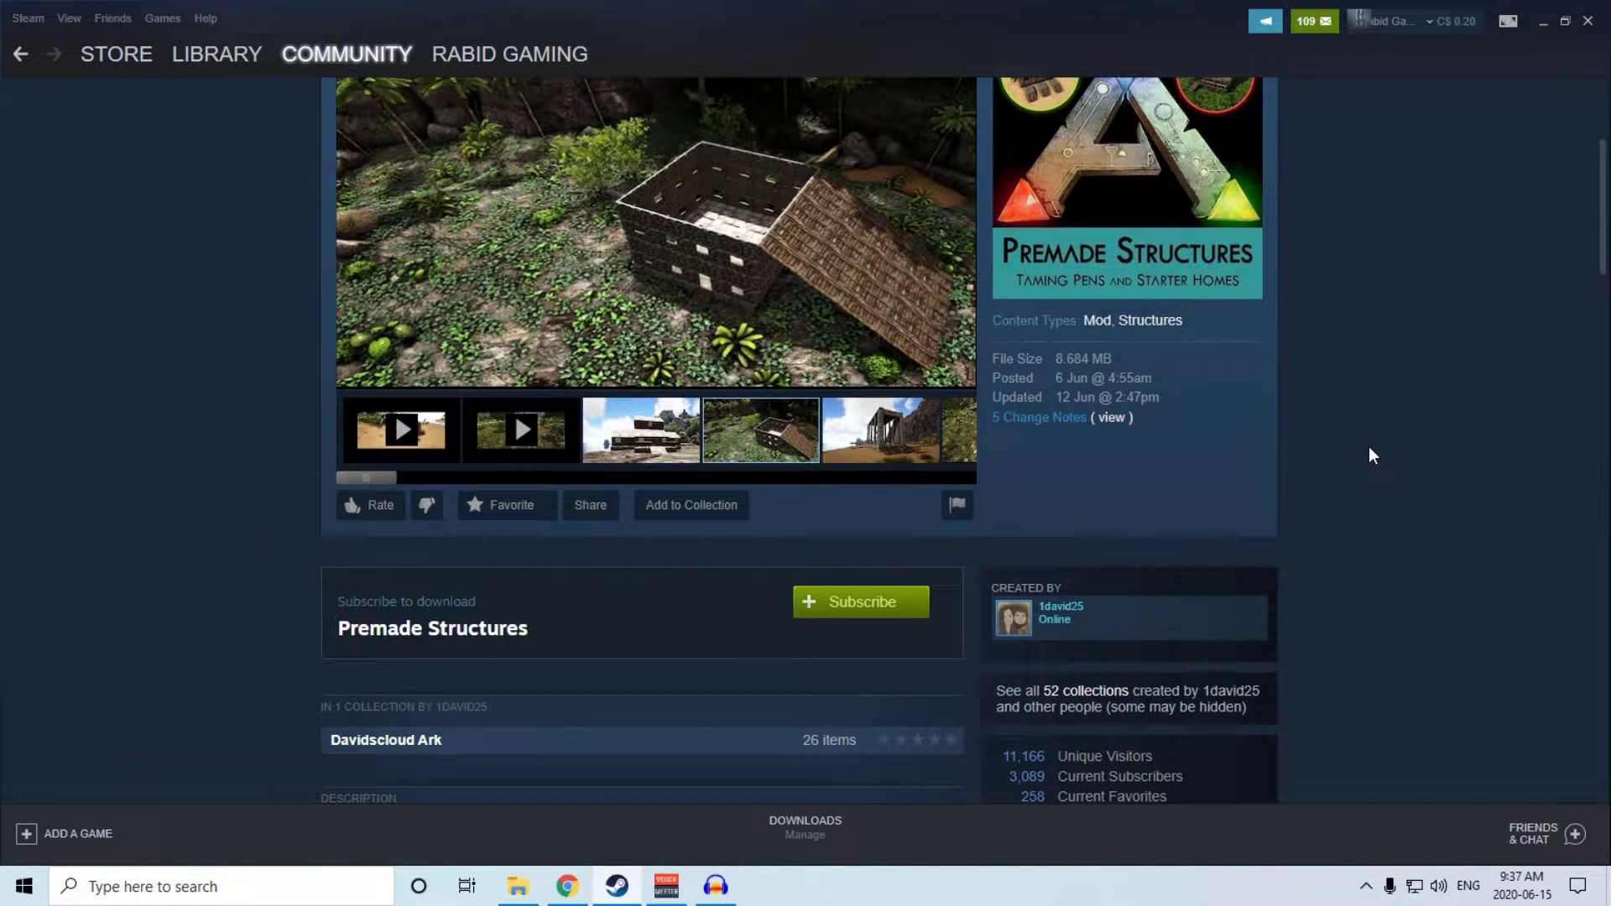
pyautogui.scroll(2, 1372, 480)
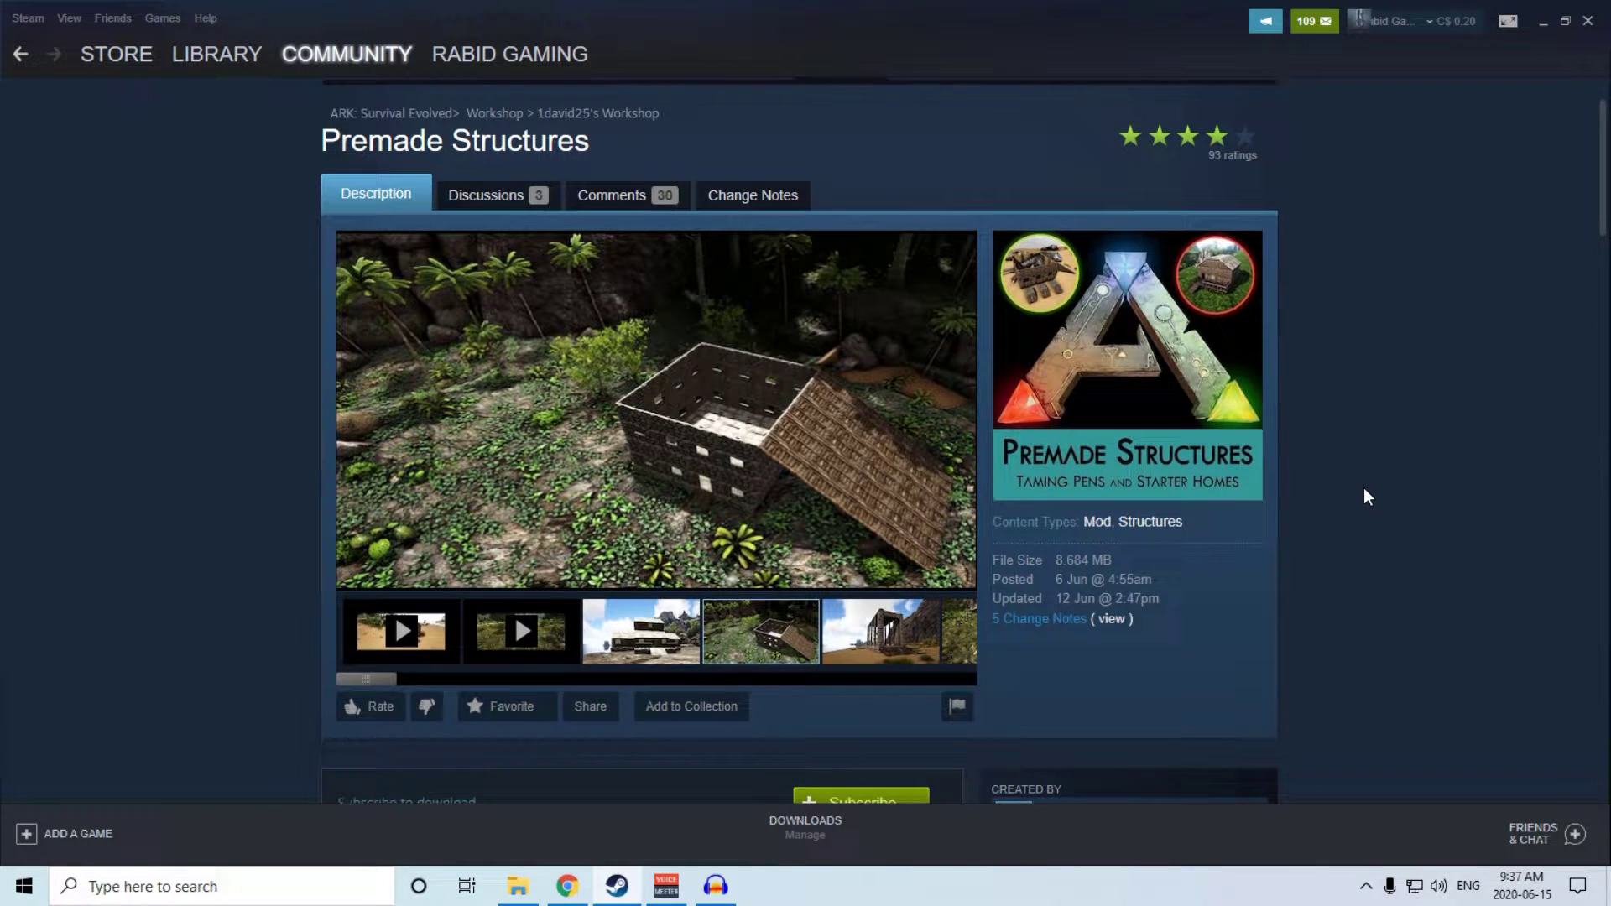
pyautogui.scroll(-1, 1365, 496)
pyautogui.scroll(1, 1366, 497)
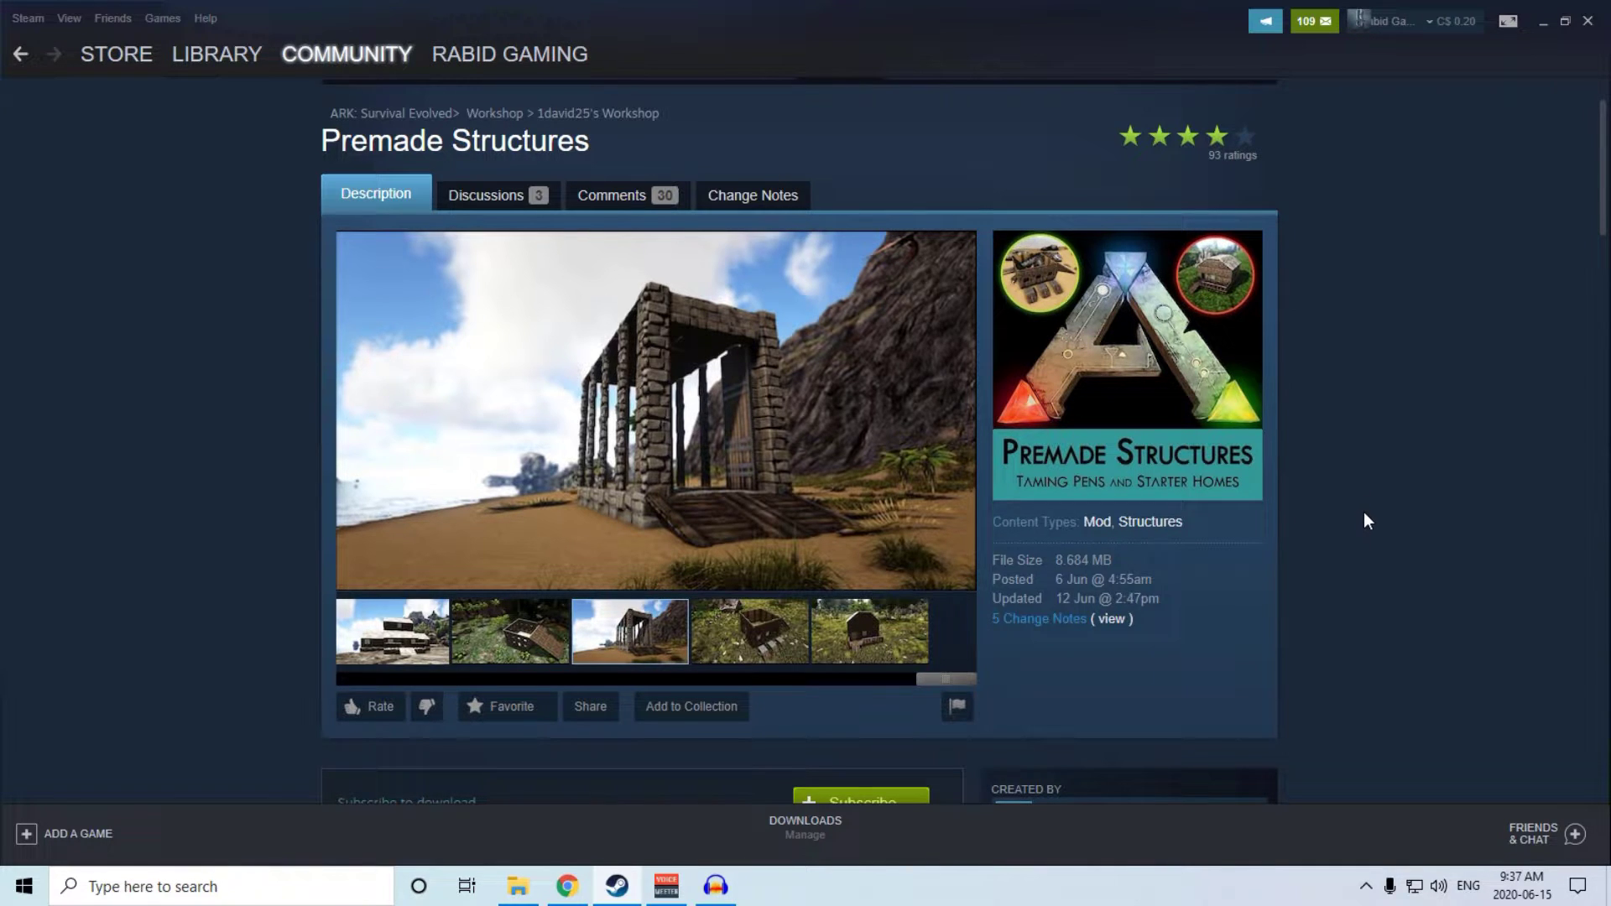
pyautogui.scroll(-1, 1365, 519)
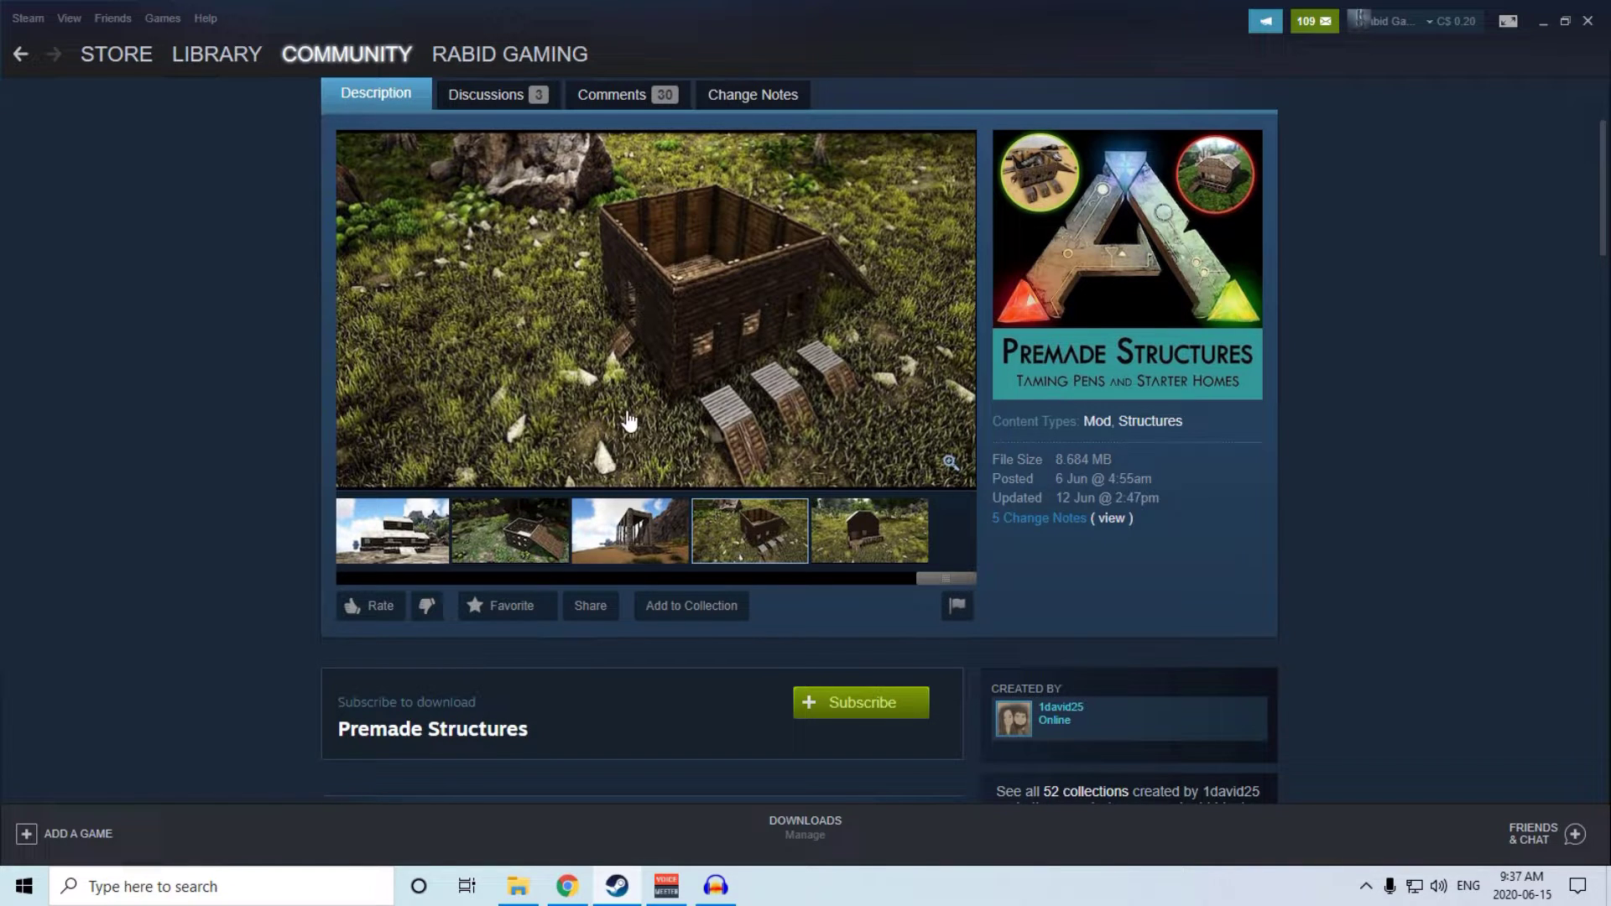
pyautogui.scroll(1, 235, 453)
pyautogui.scroll(-2, 232, 453)
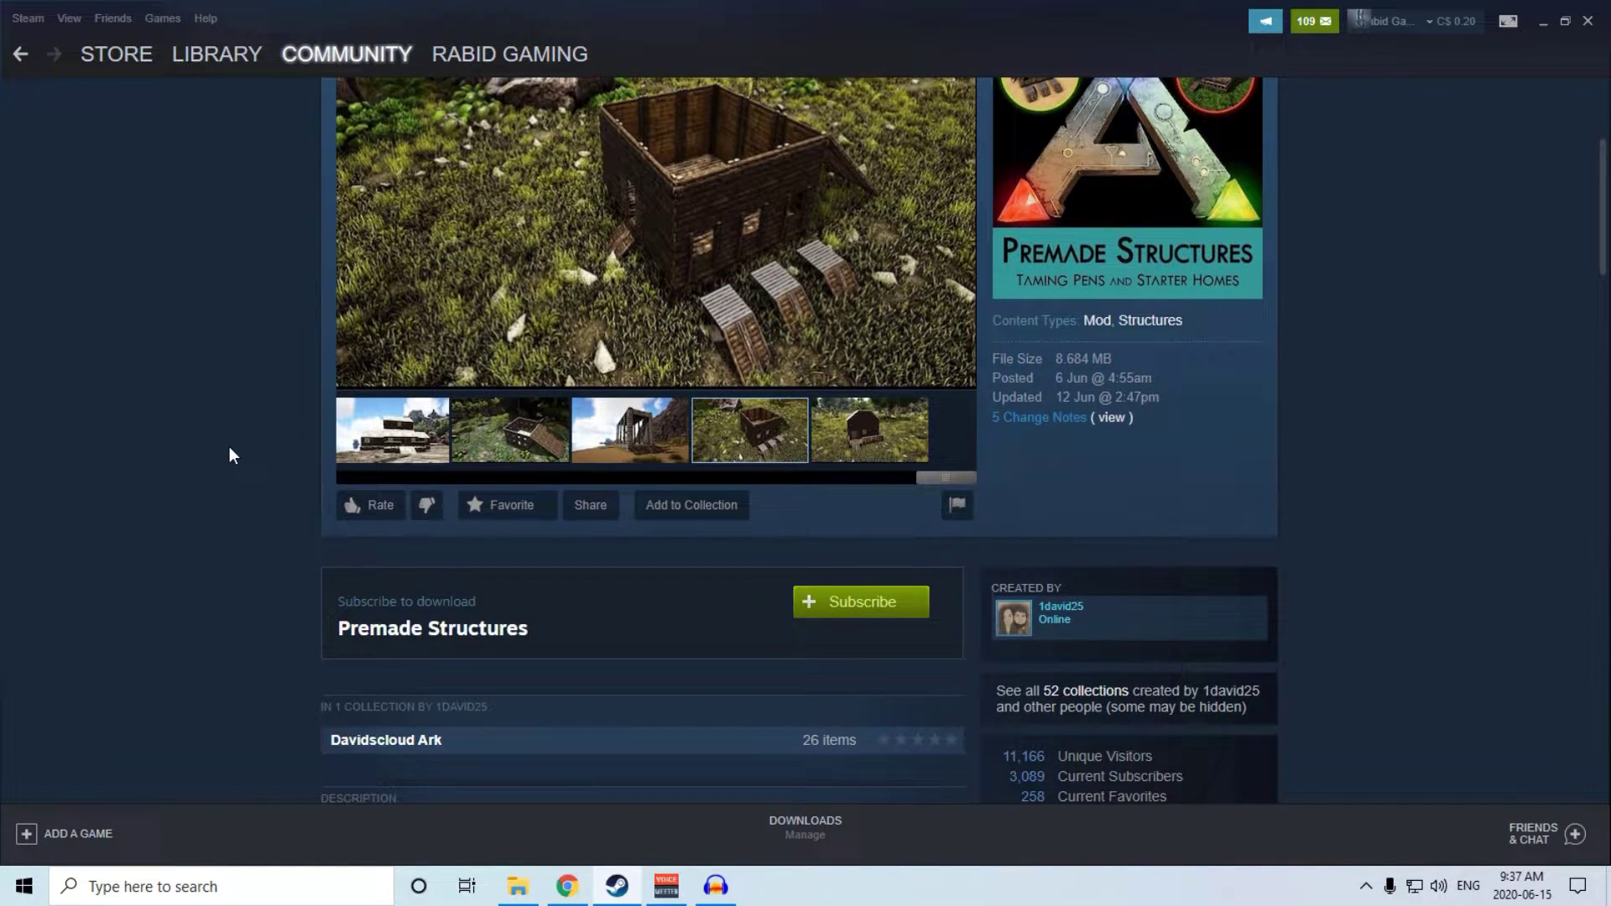
pyautogui.scroll(1, 231, 455)
pyautogui.scroll(1, 229, 448)
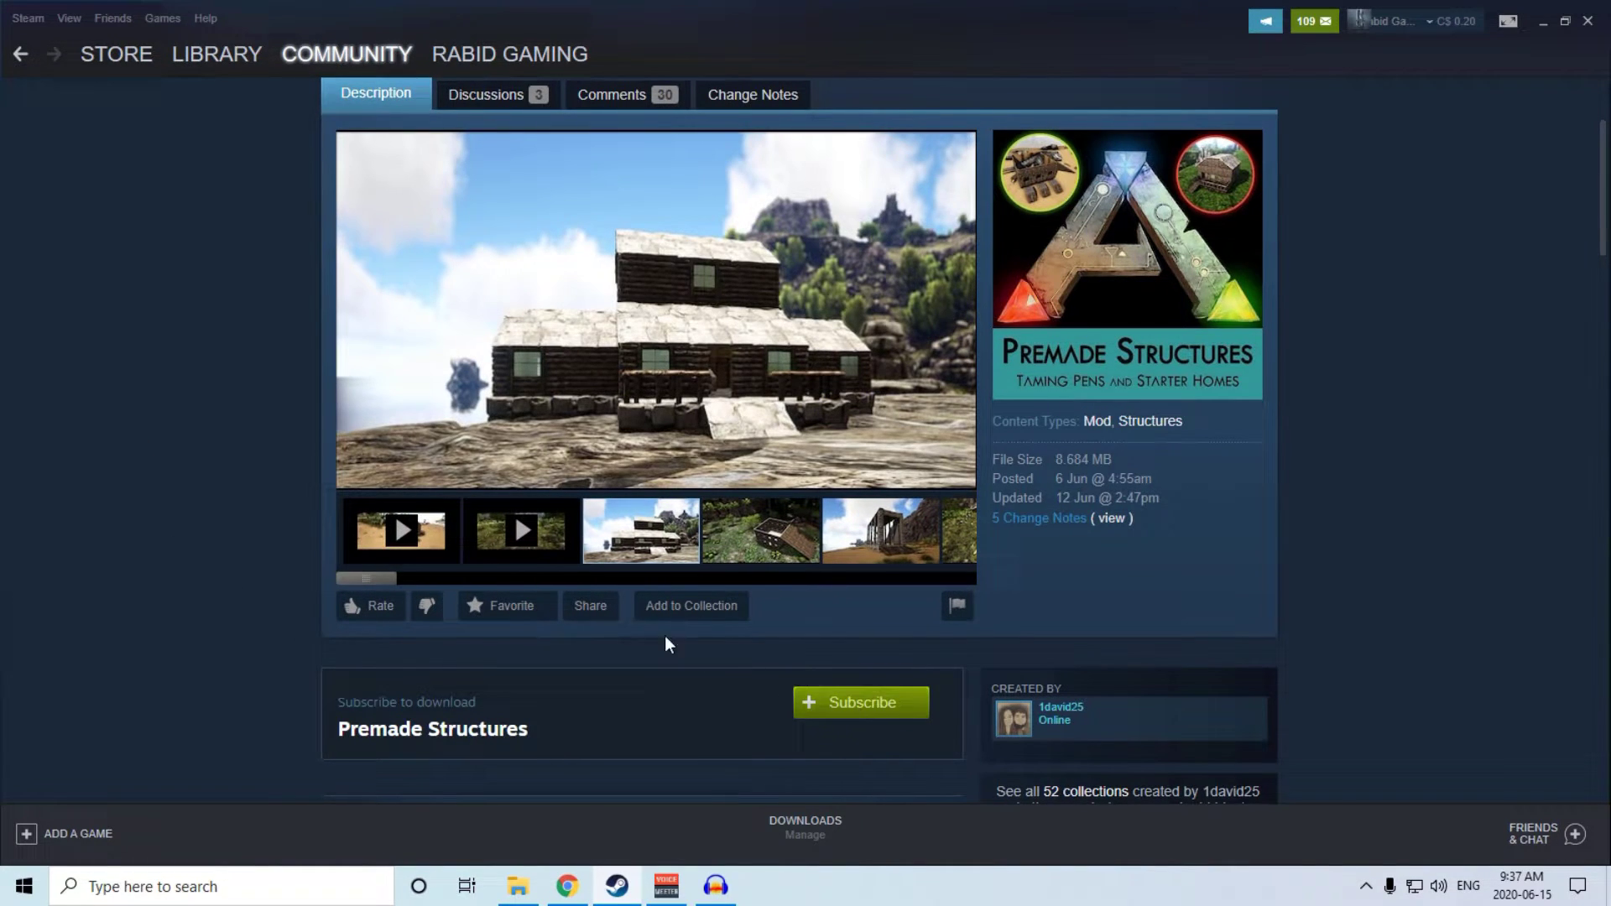
pyautogui.click(466, 52)
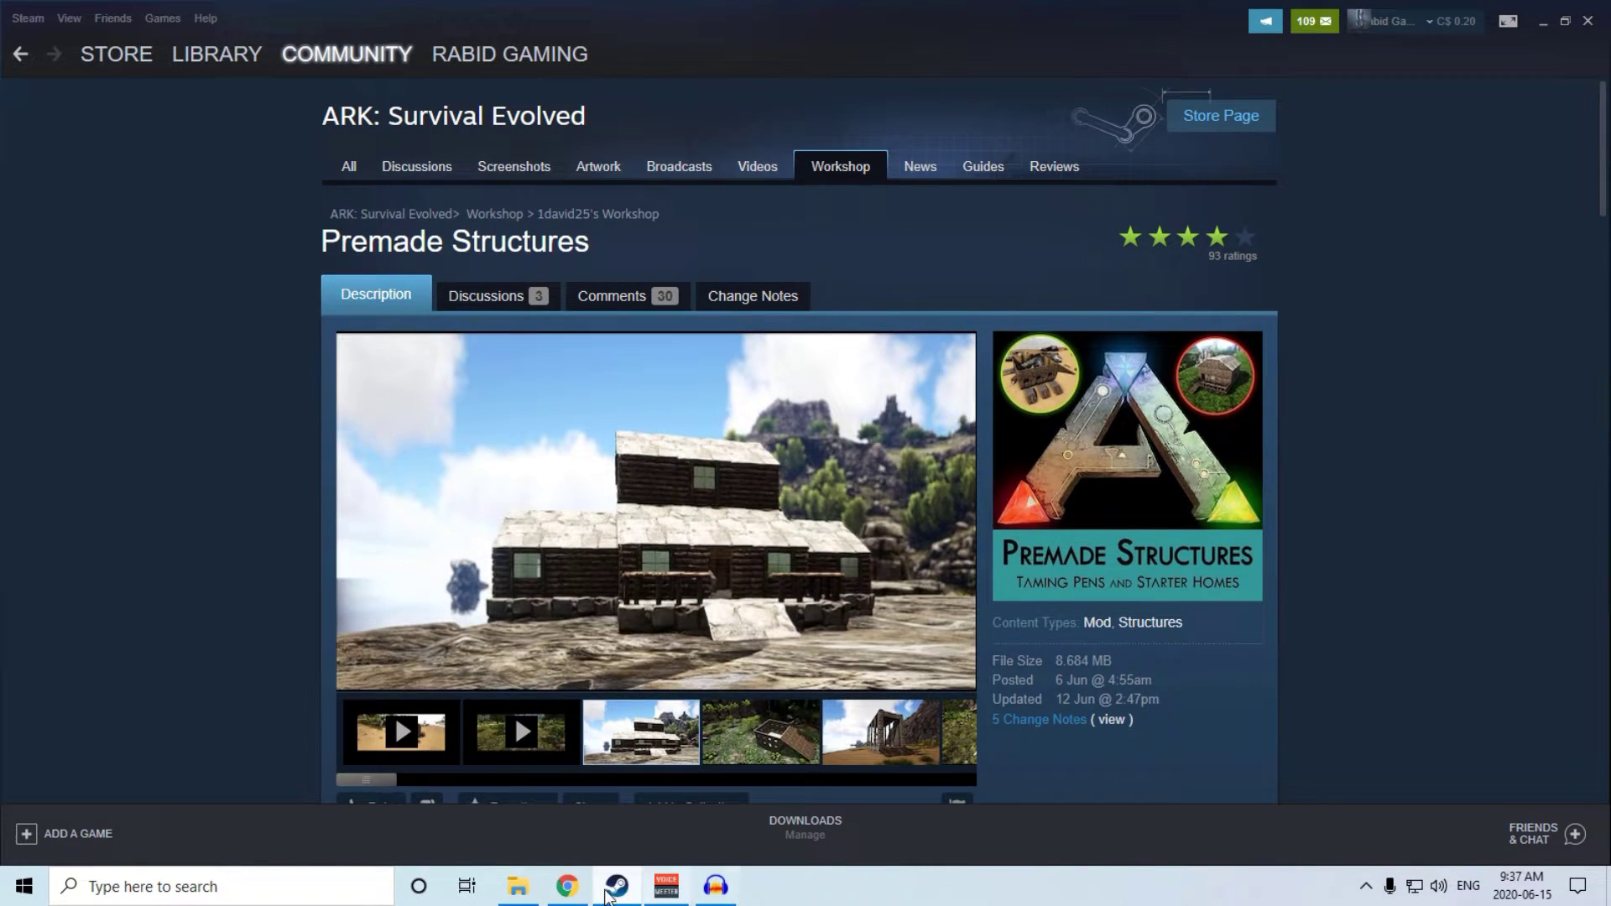
# - Browse from the Steam folder through SteamApps, common, ARK and ShooterGame into Content
pyautogui.click(518, 890)
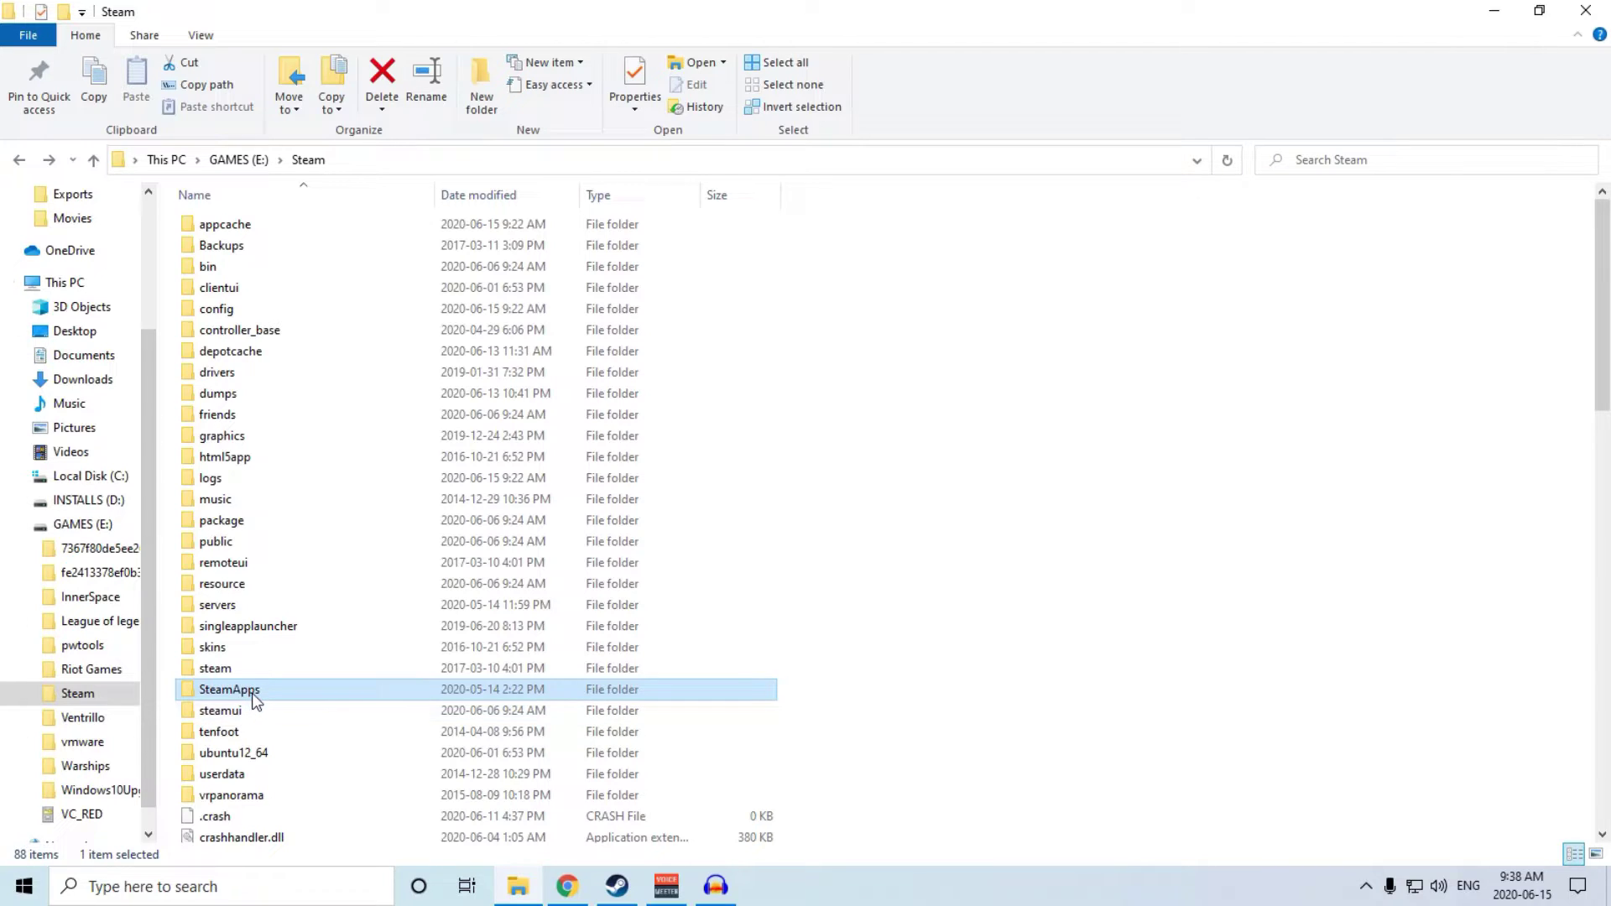
pyautogui.click(51, 161)
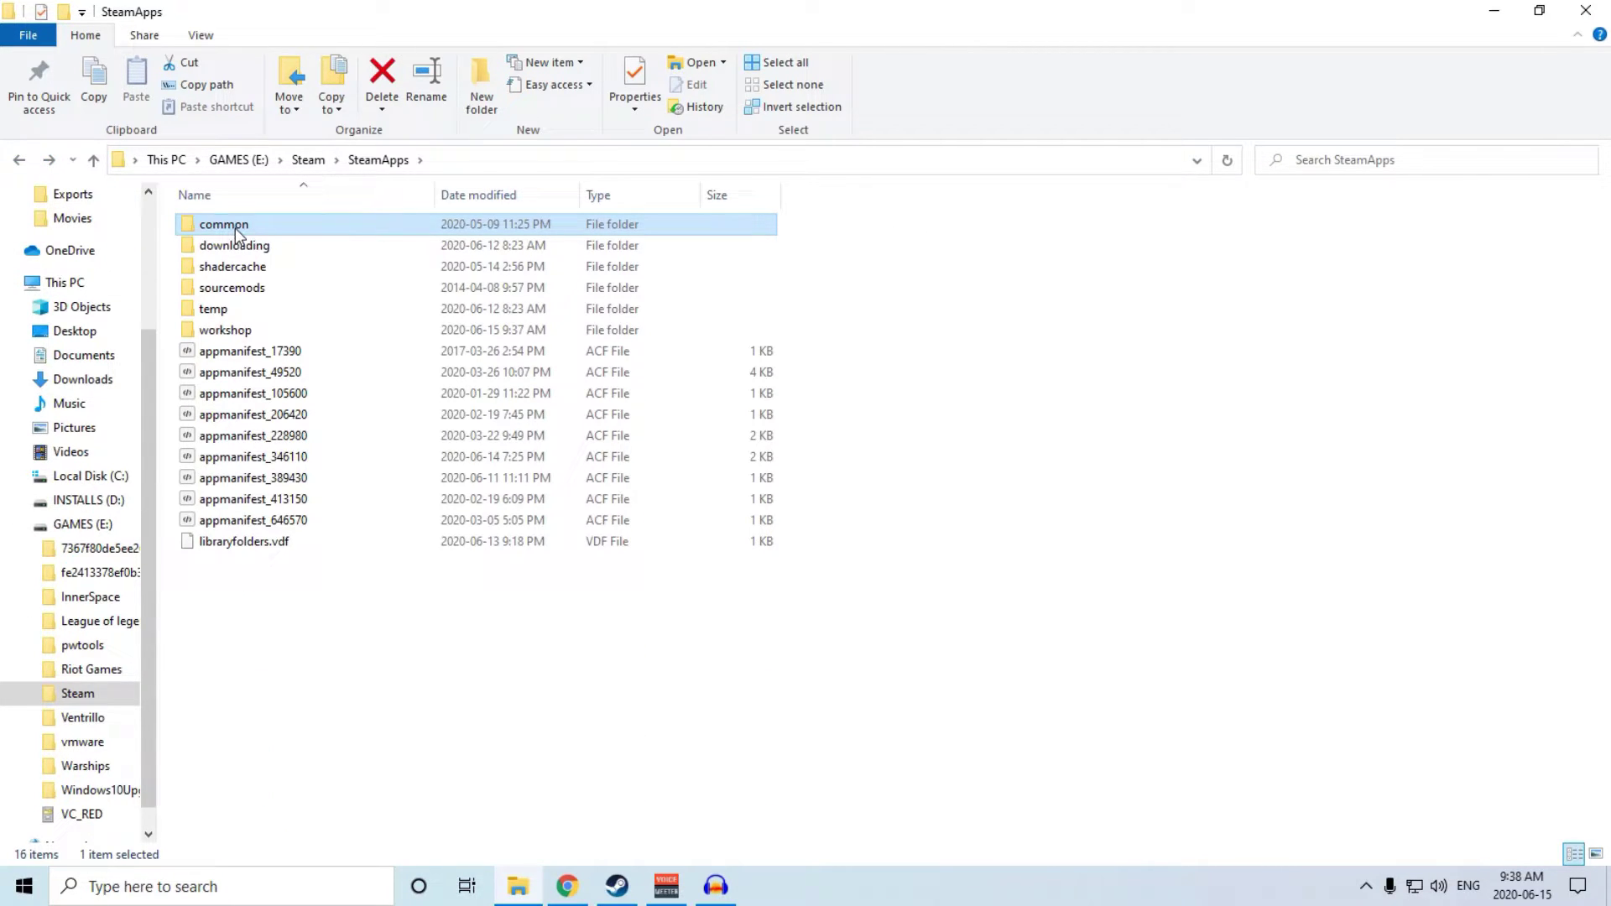
pyautogui.click(55, 160)
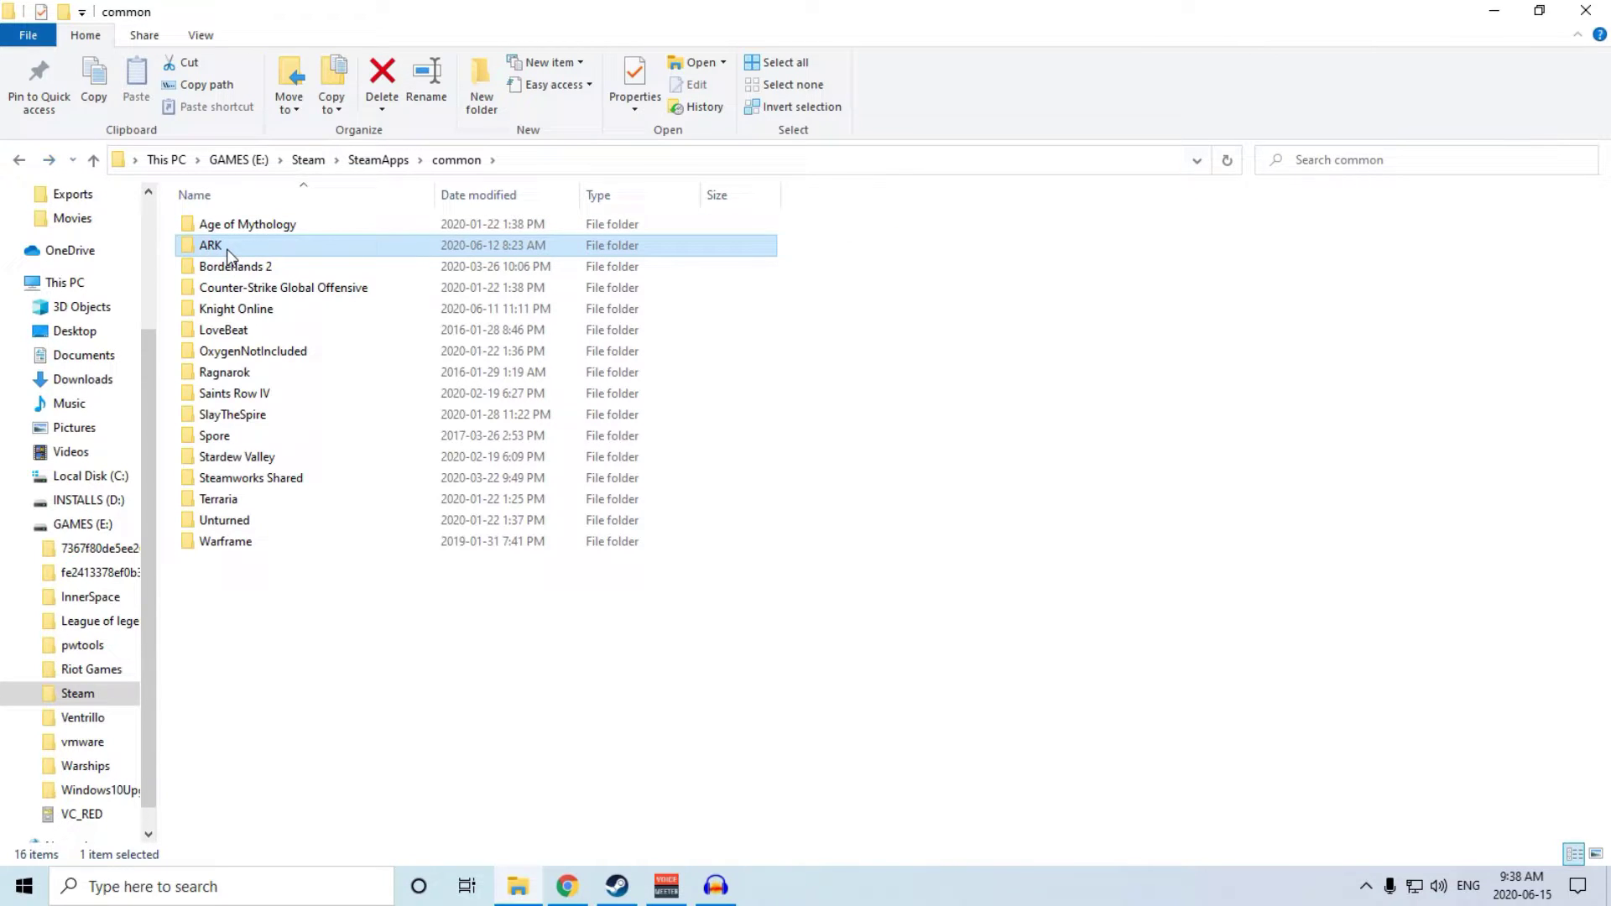
pyautogui.click(51, 160)
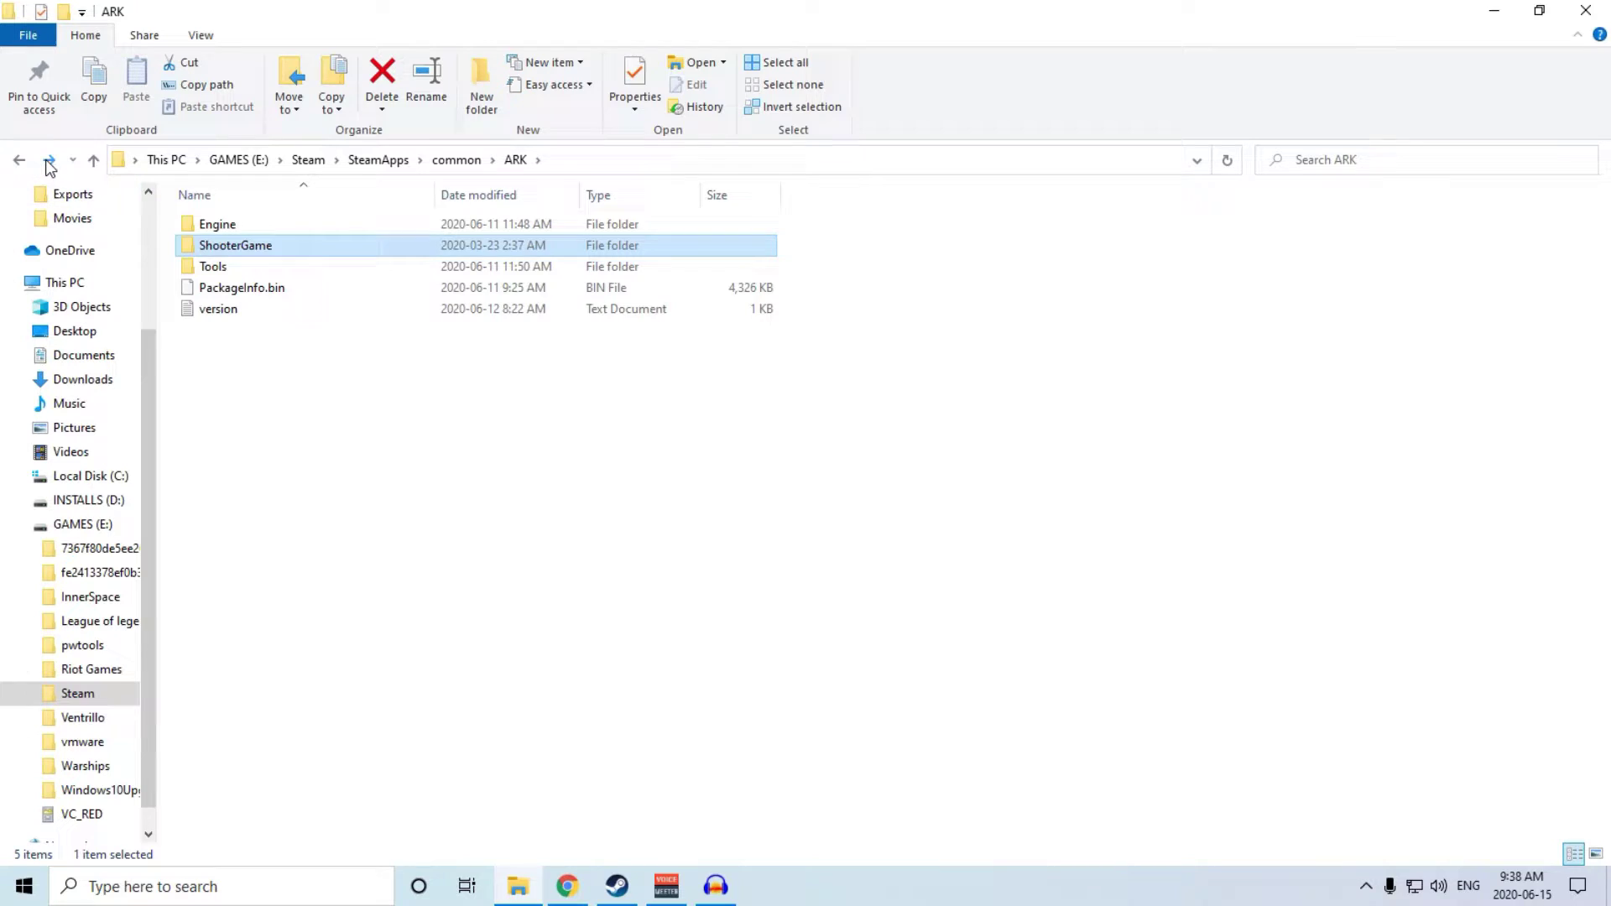
pyautogui.click(49, 160)
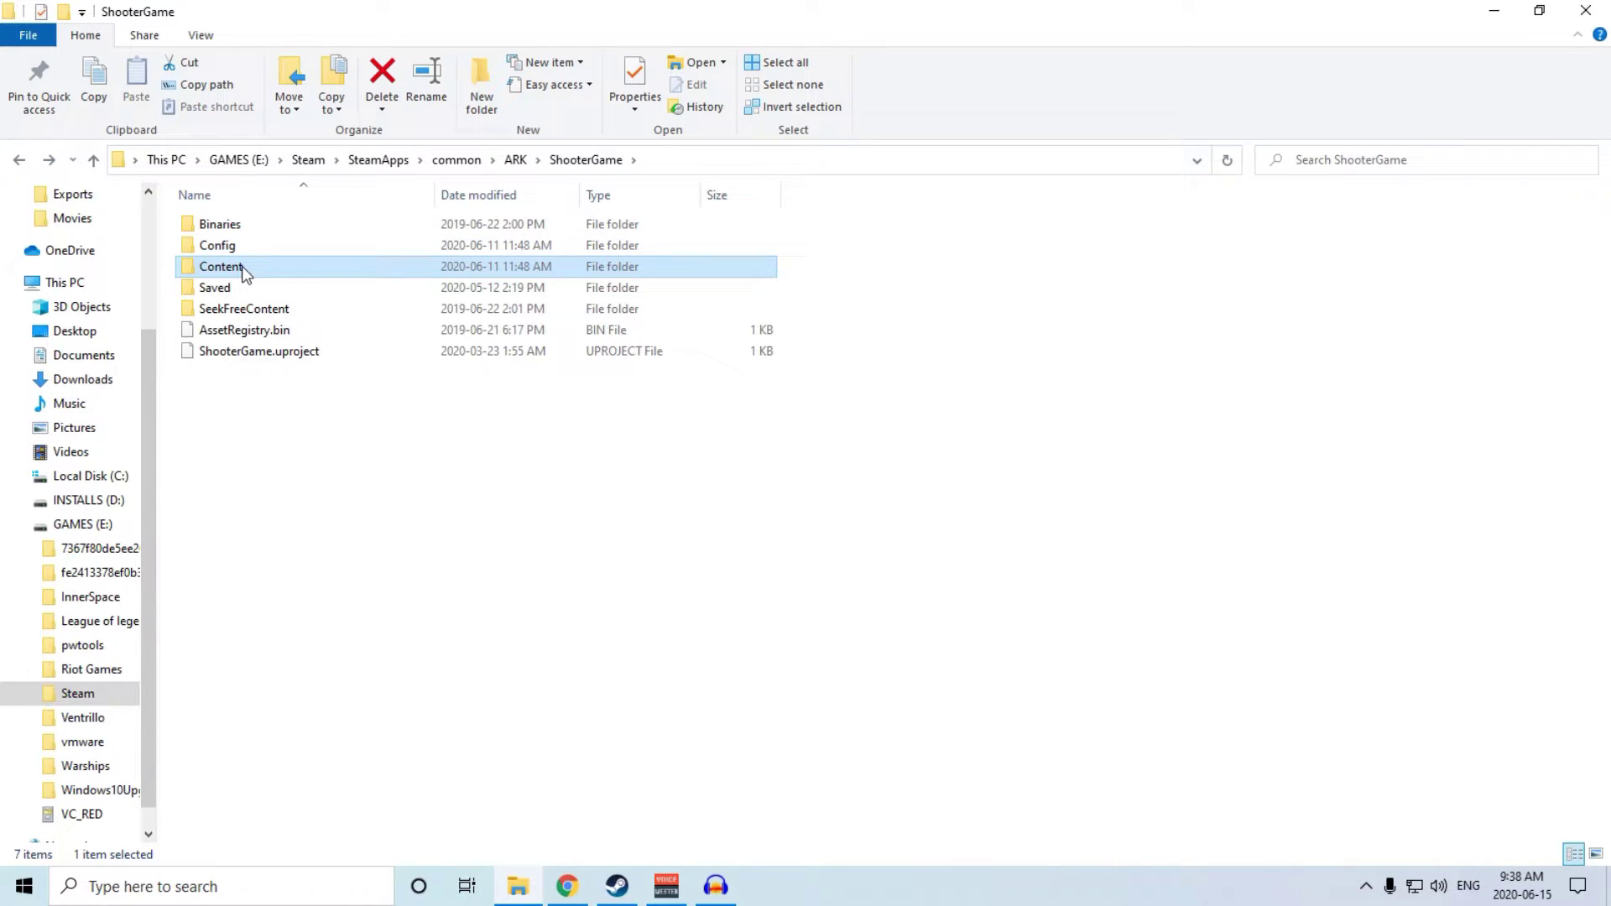
pyautogui.click(52, 161)
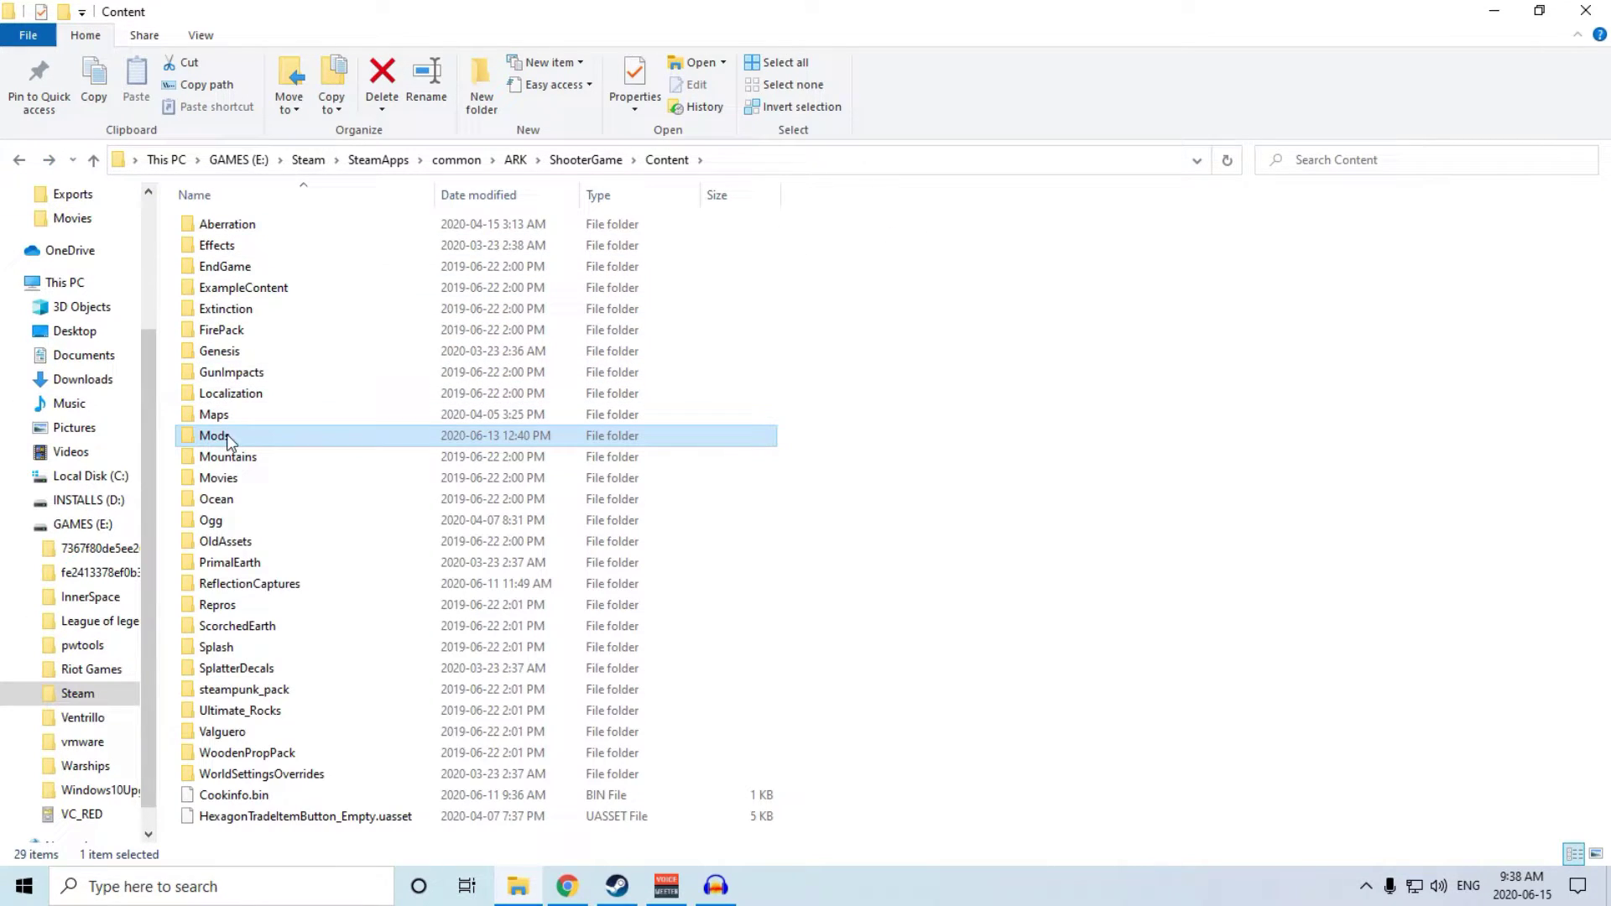
pyautogui.click(50, 160)
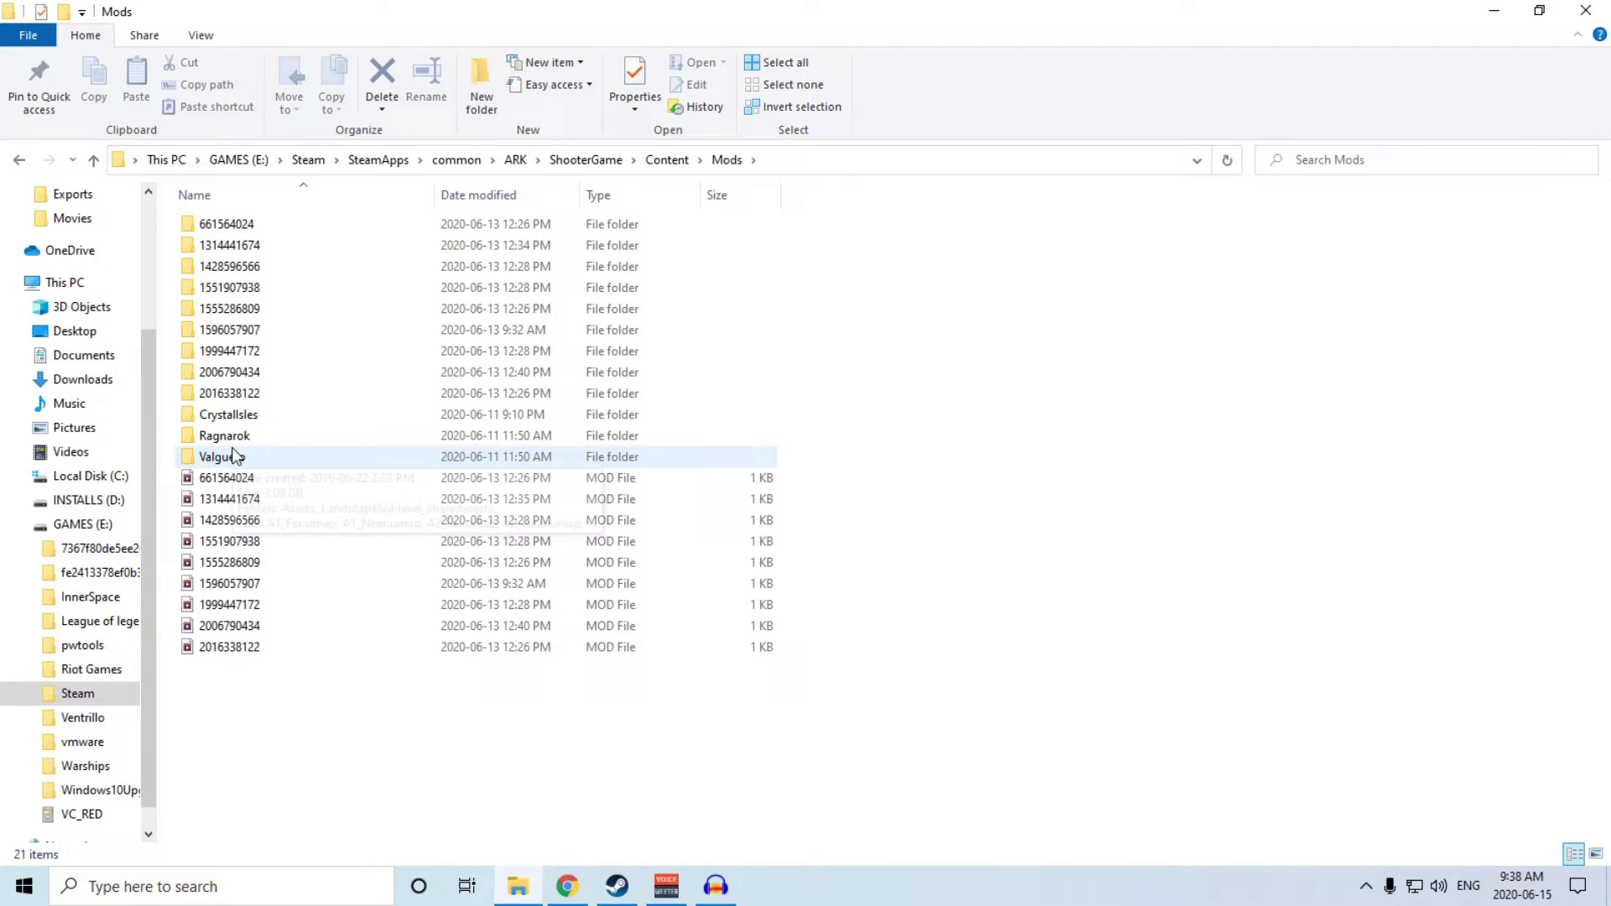
pyautogui.click(223, 391)
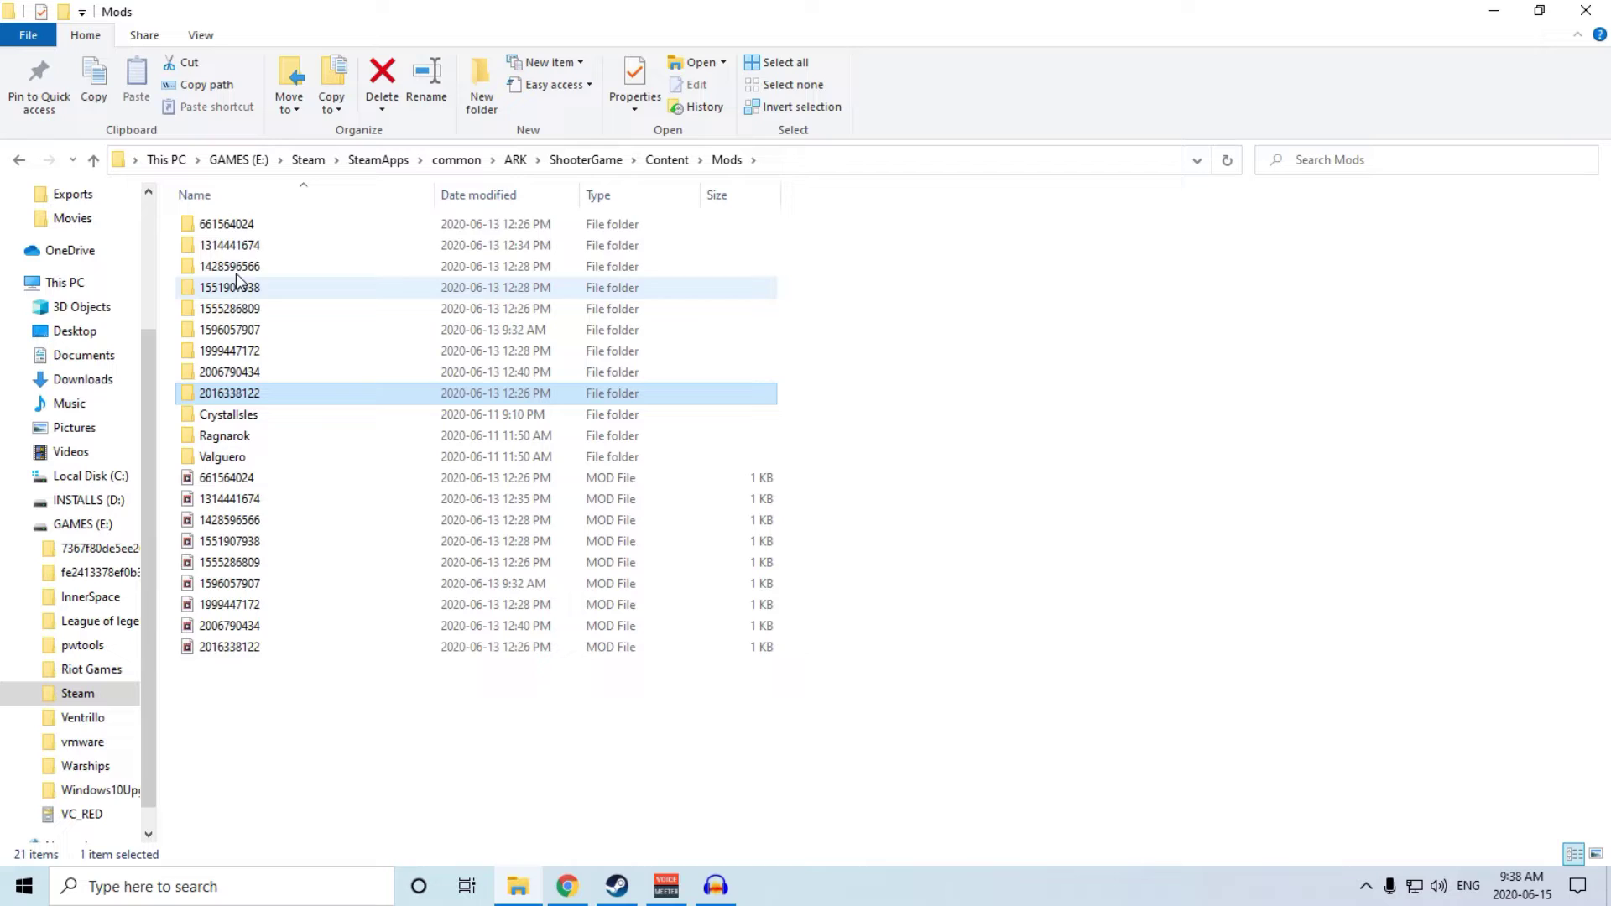
pyautogui.keyDown('shift'); pyautogui.click(238, 227); pyautogui.keyUp('shift')
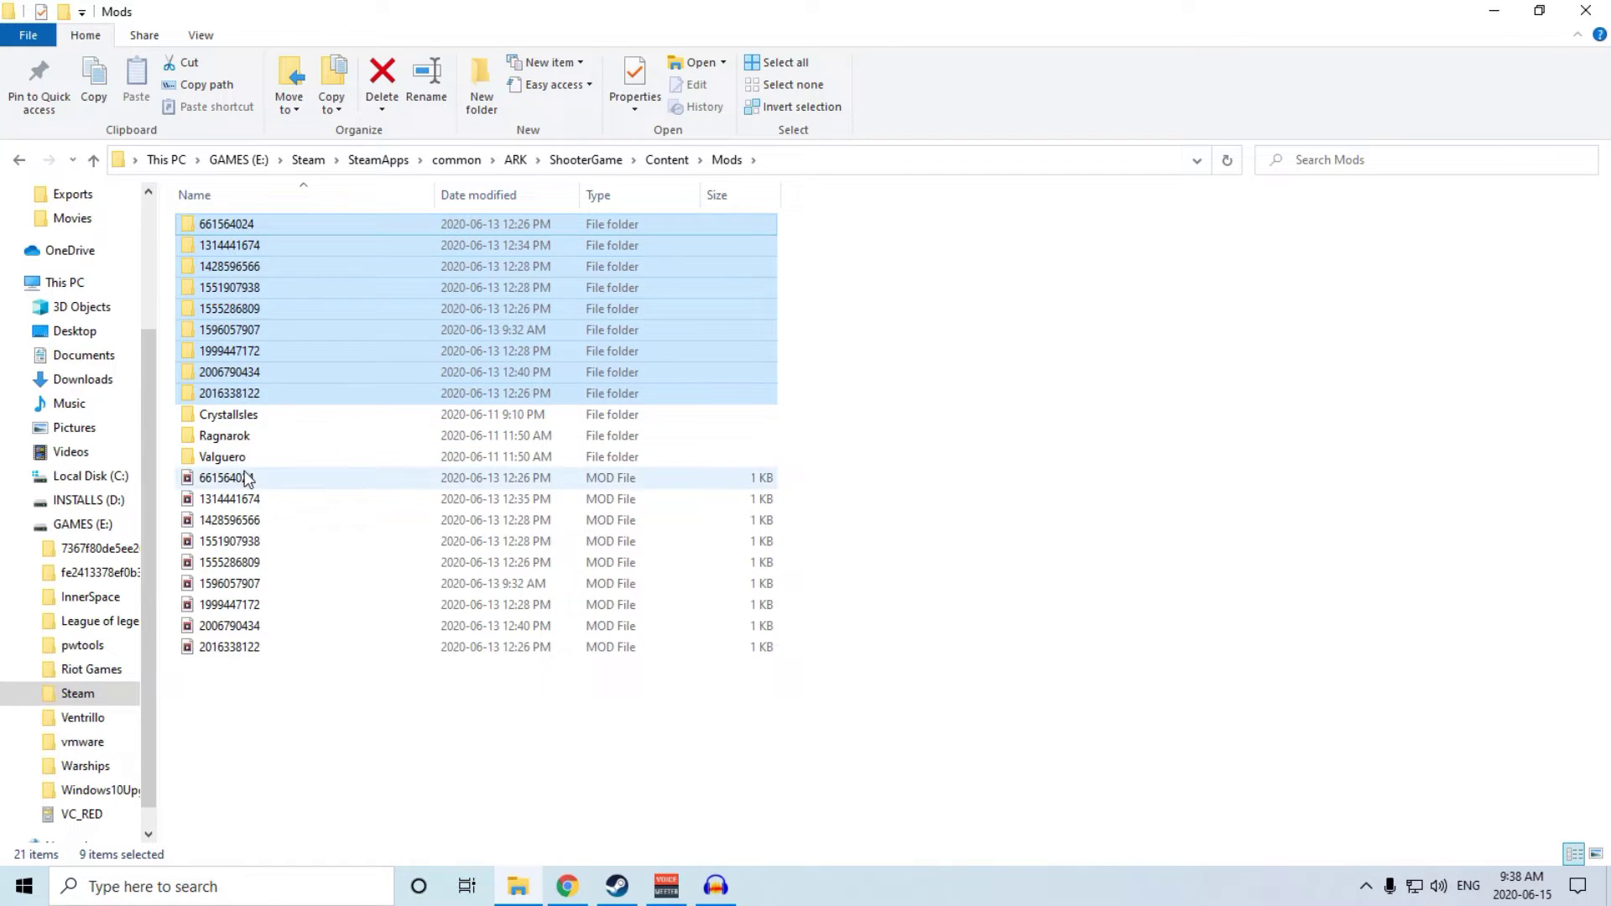
pyautogui.moveTo(226, 478)
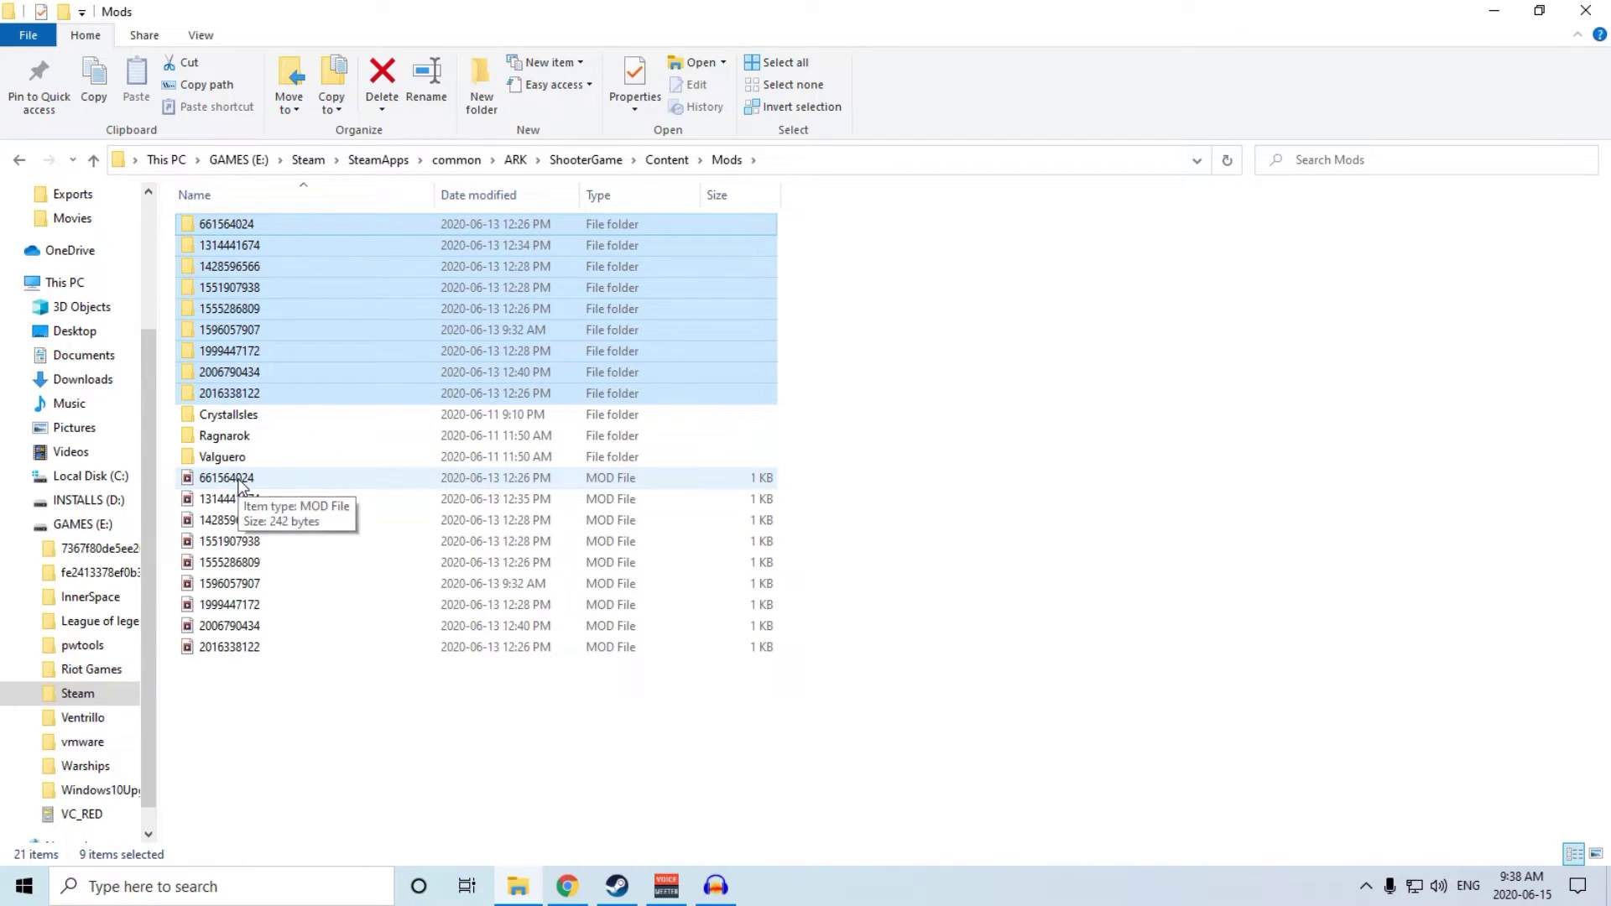
pyautogui.click(240, 485)
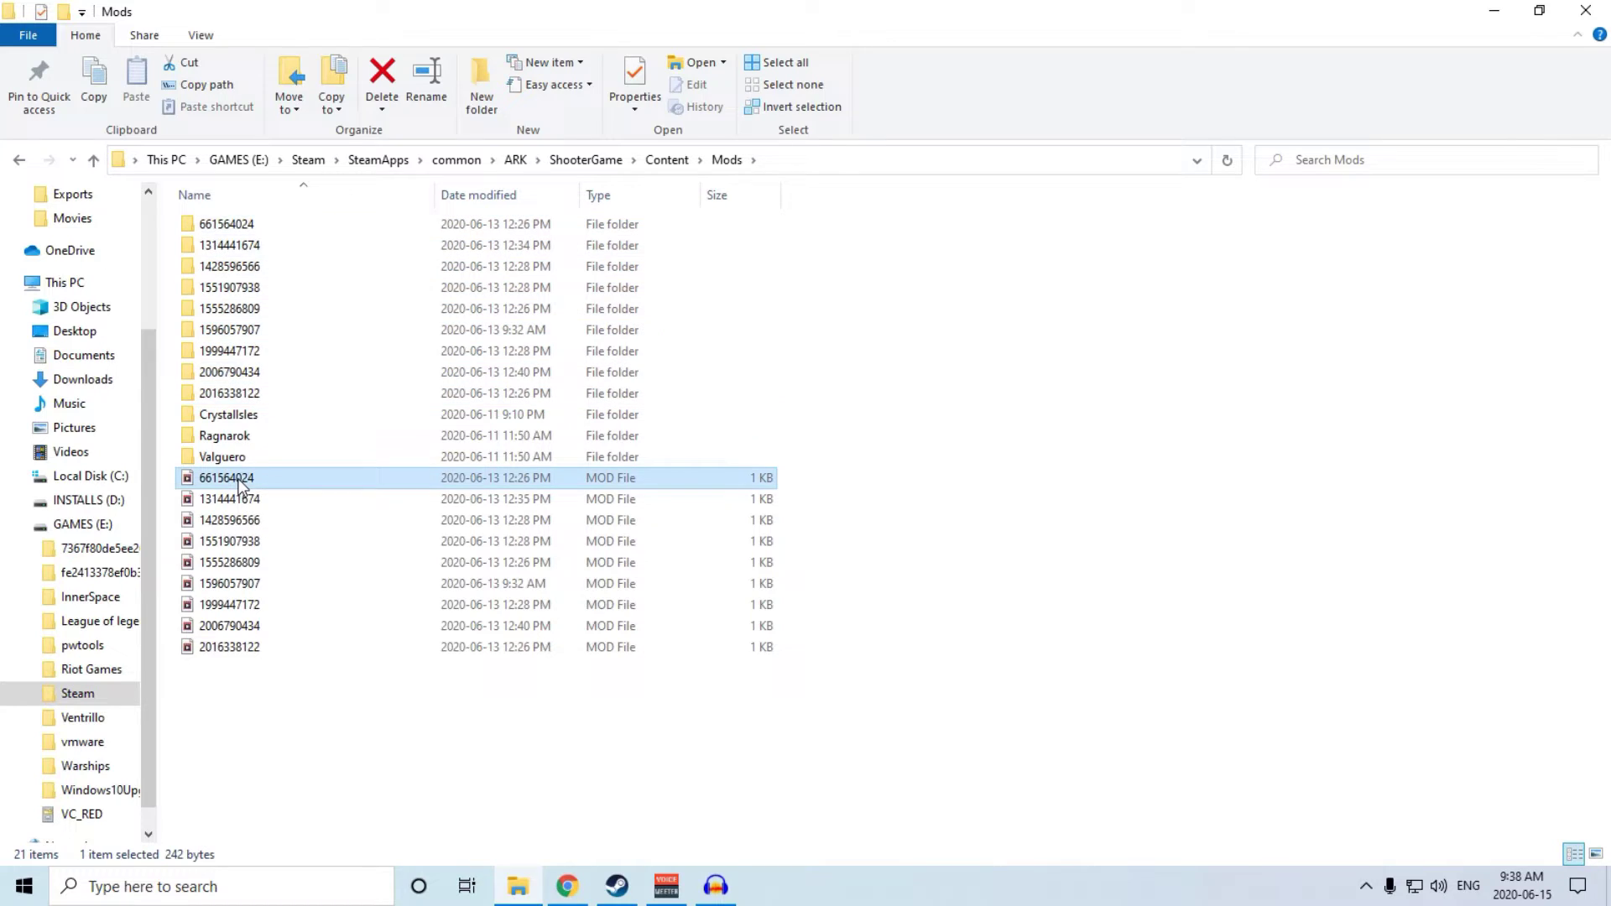
pyautogui.keyDown('shift'); pyautogui.click(261, 655); pyautogui.keyUp('shift')
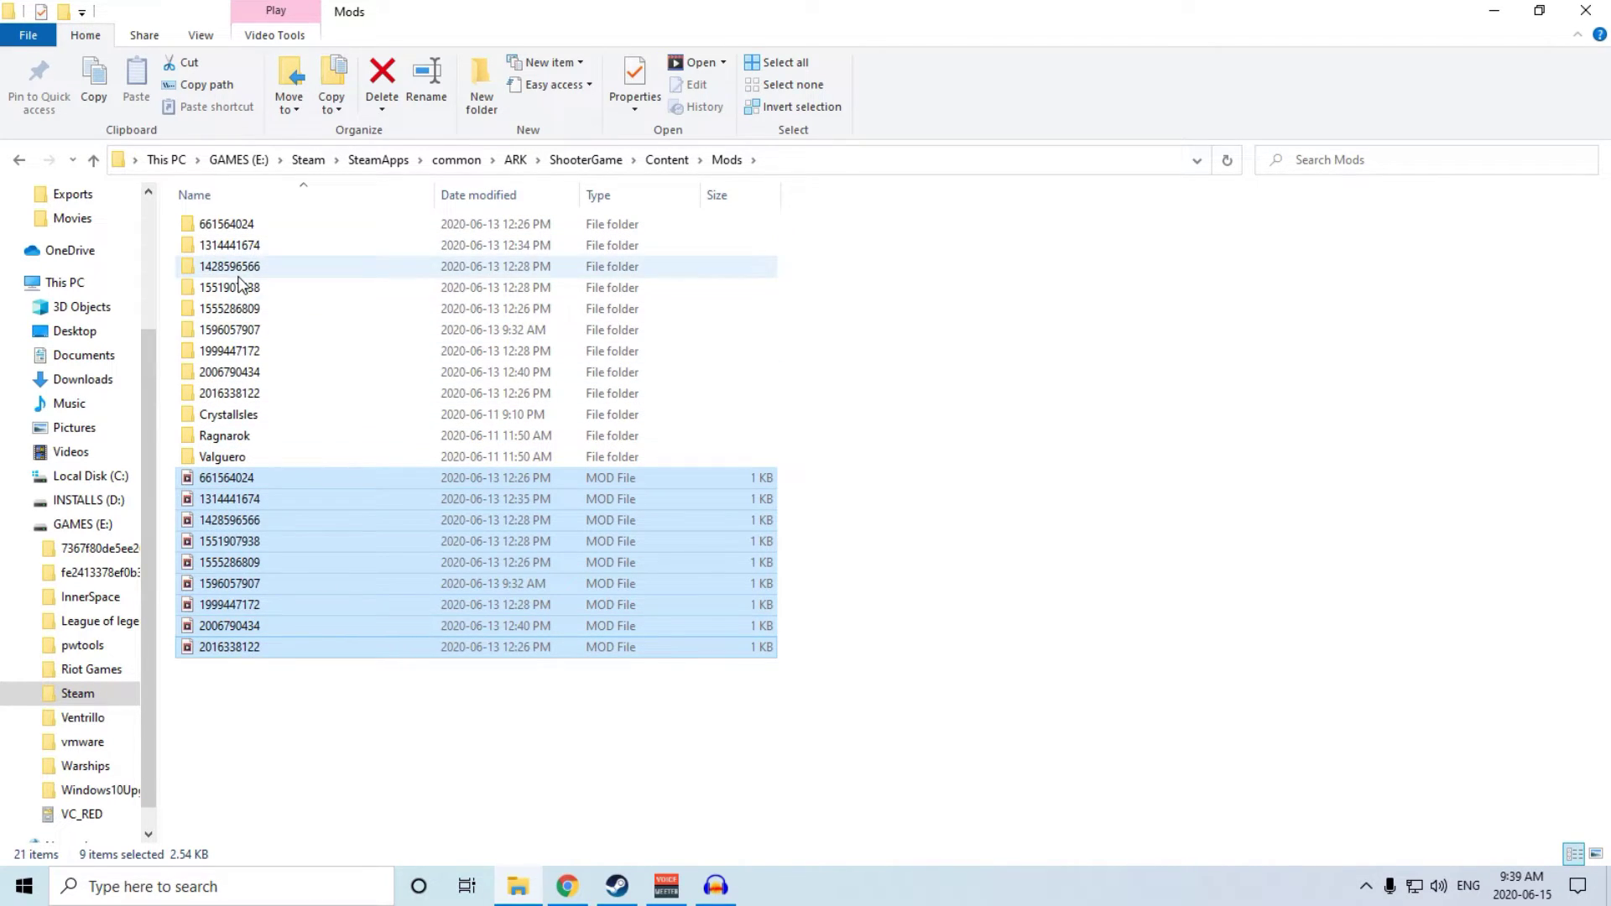
# - Reselect the nine numbered folders, then all nine numbered .mod files again
pyautogui.click(241, 224)
pyautogui.keyDown('shift'); pyautogui.click(241, 393); pyautogui.keyUp('shift')
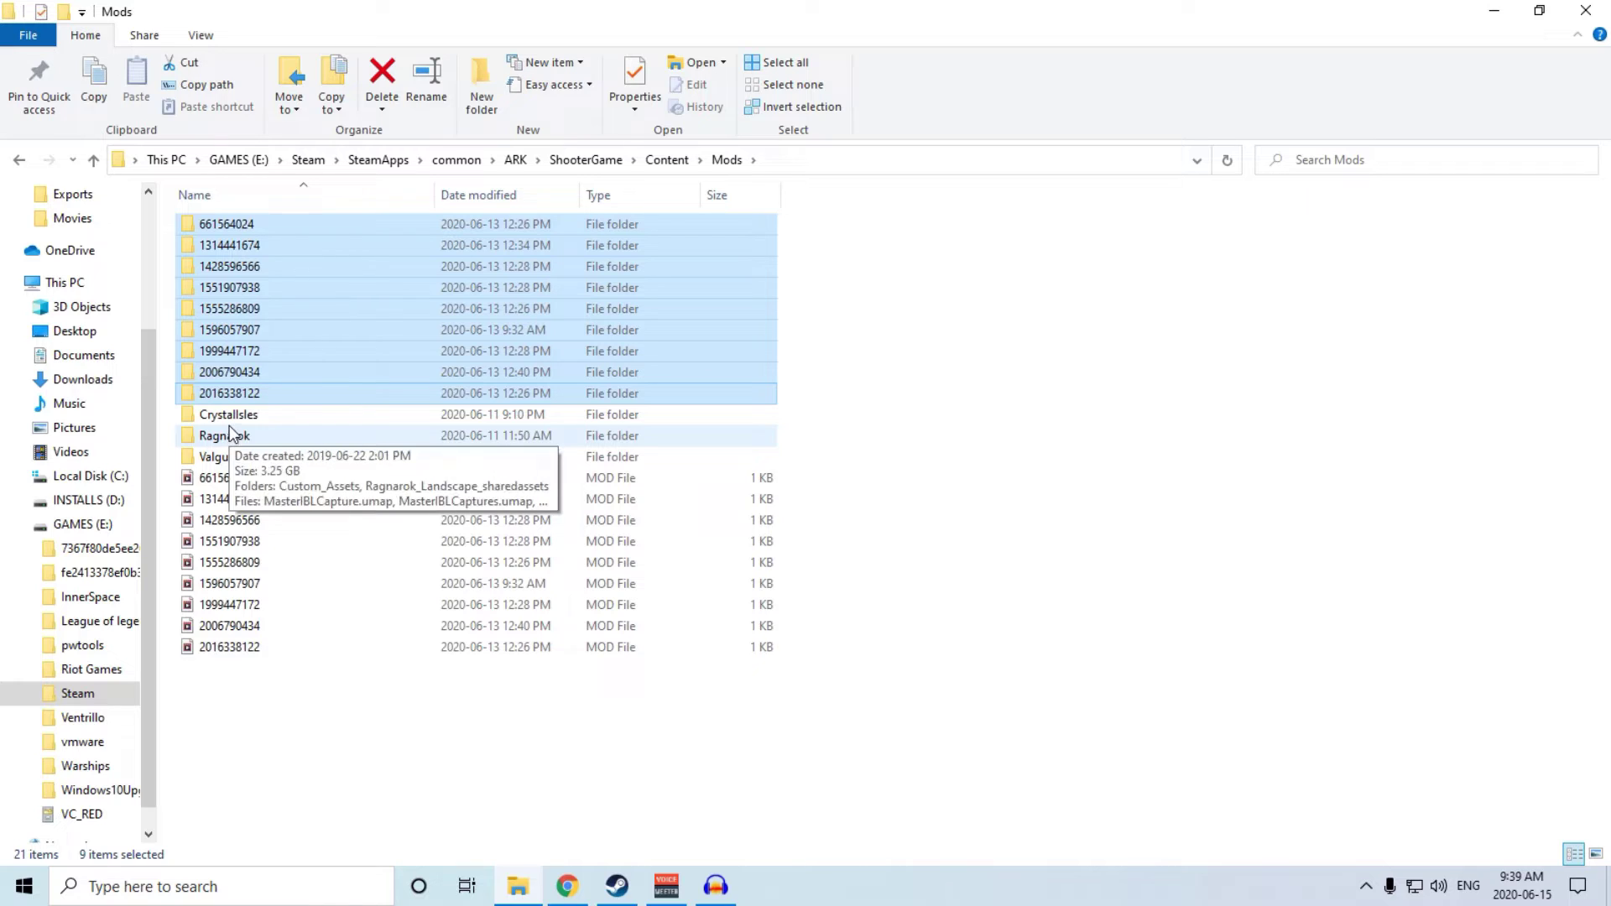
pyautogui.click(248, 480)
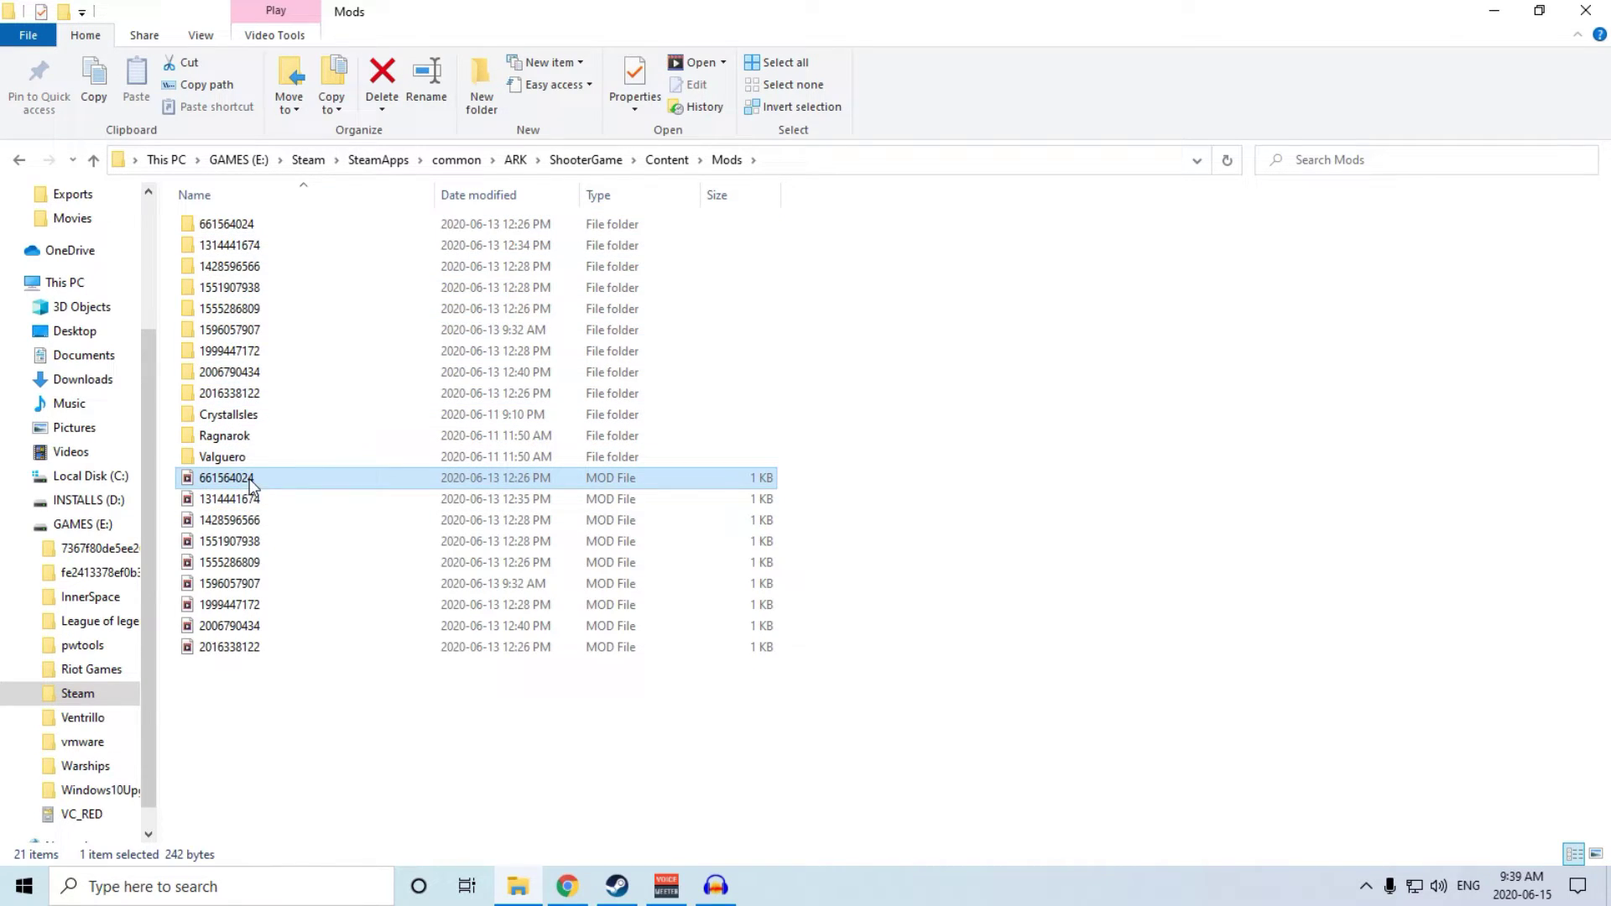
pyautogui.keyDown('shift'); pyautogui.click(245, 651); pyautogui.keyUp('shift')
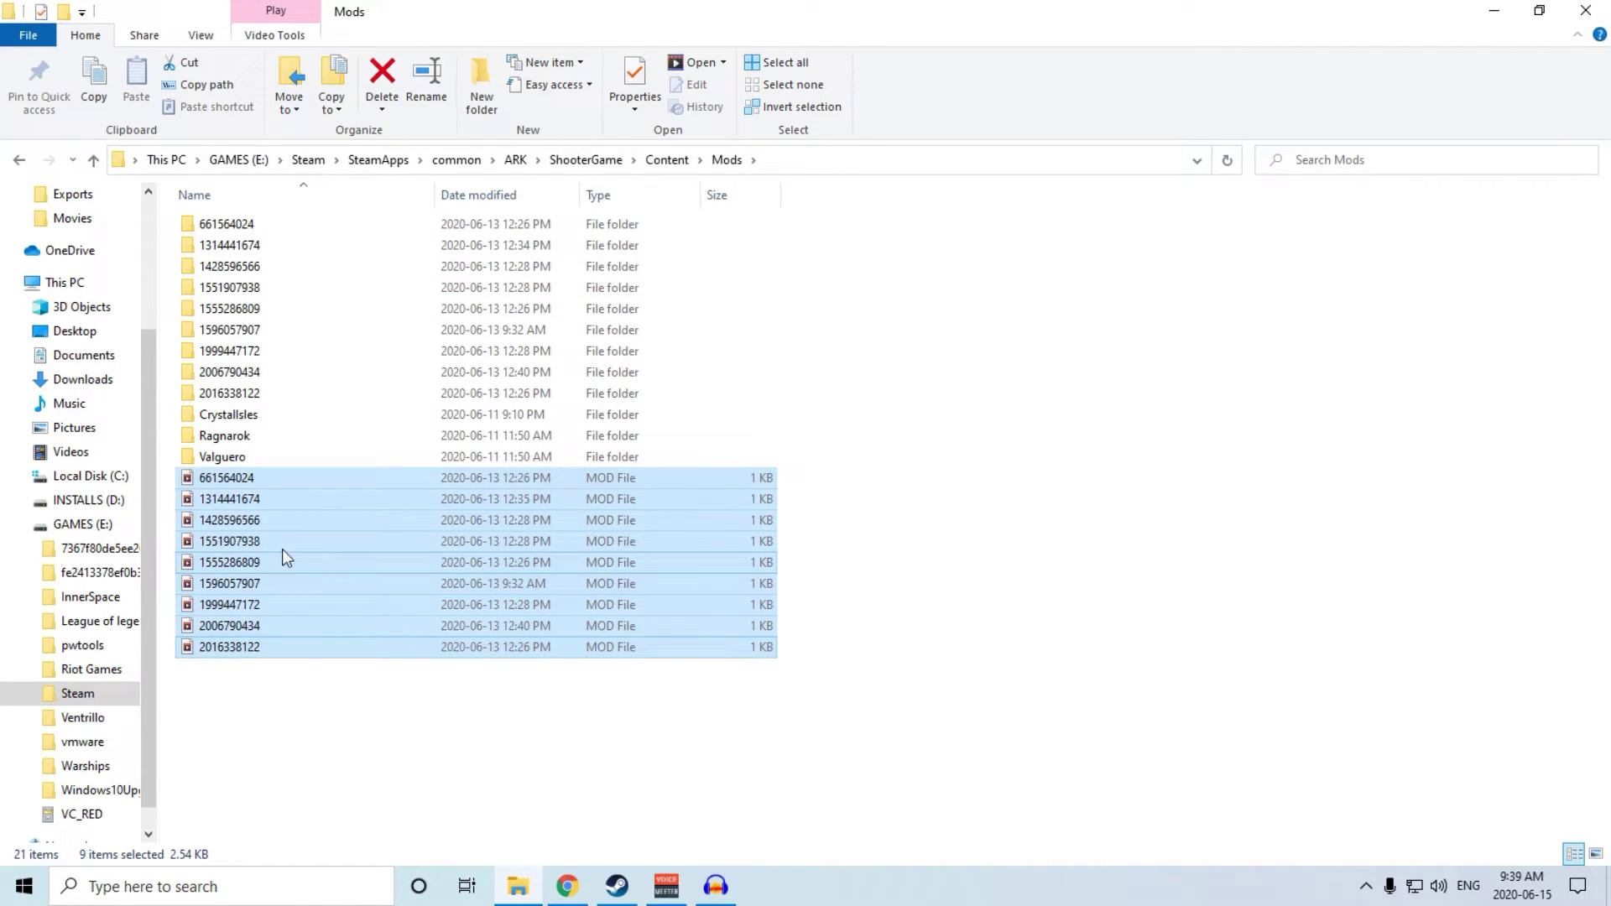